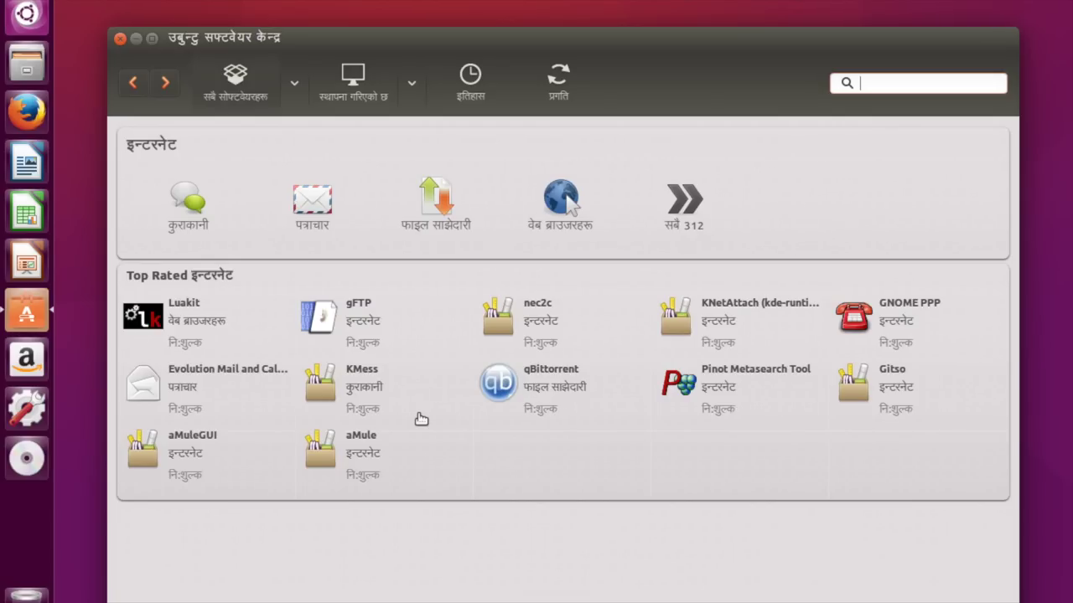
- View the details page of the Luakit web browser and return to the Internet category
left_click(195, 321)
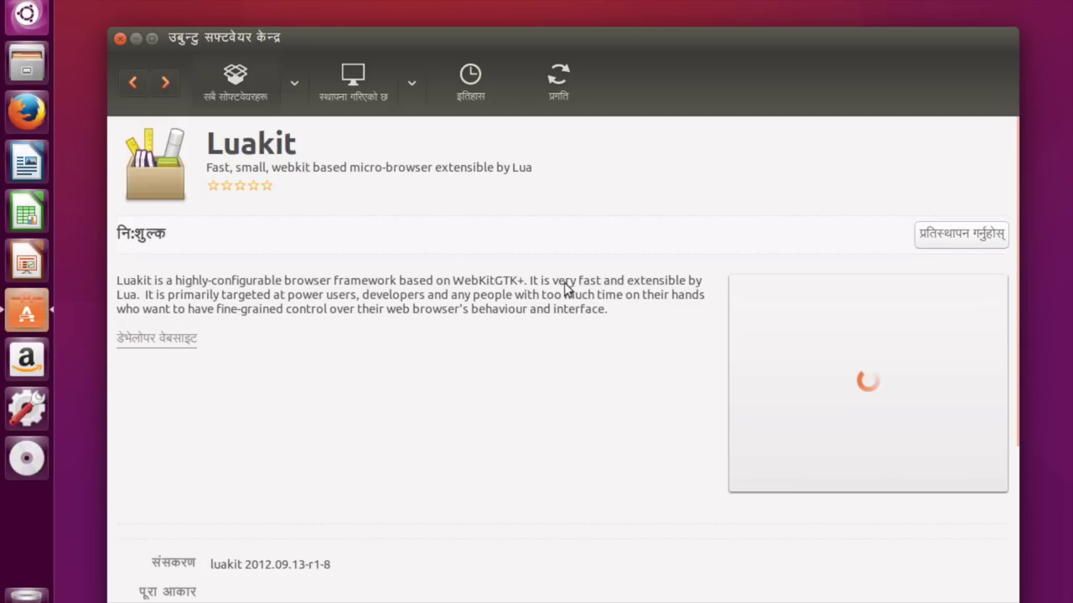
left_click(134, 83)
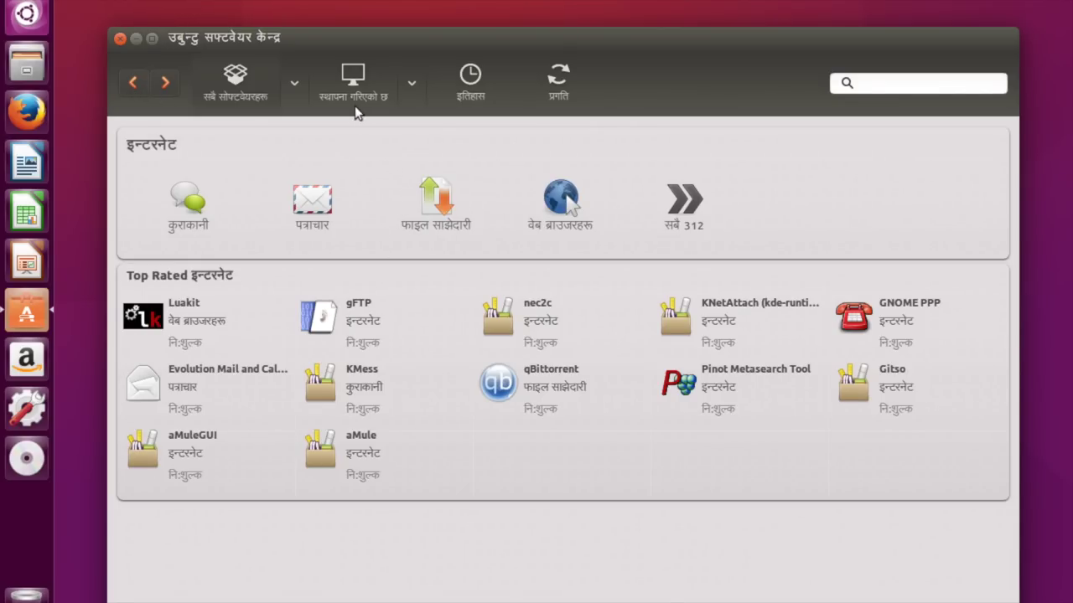
- Show the installed software and expand its Internet (इन्टरनेट) category
left_click(353, 87)
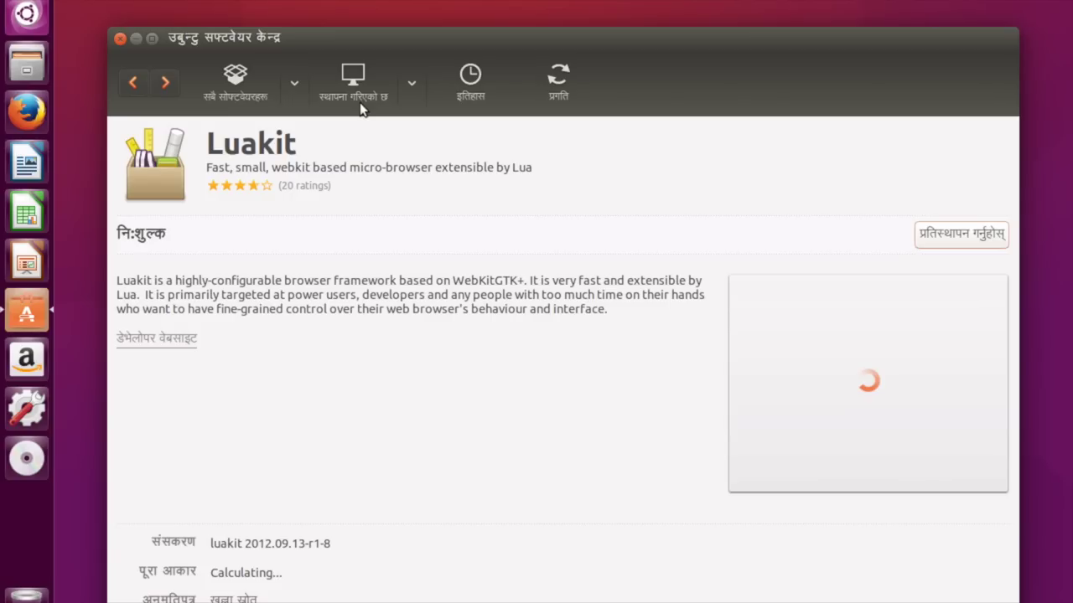
left_click(360, 105)
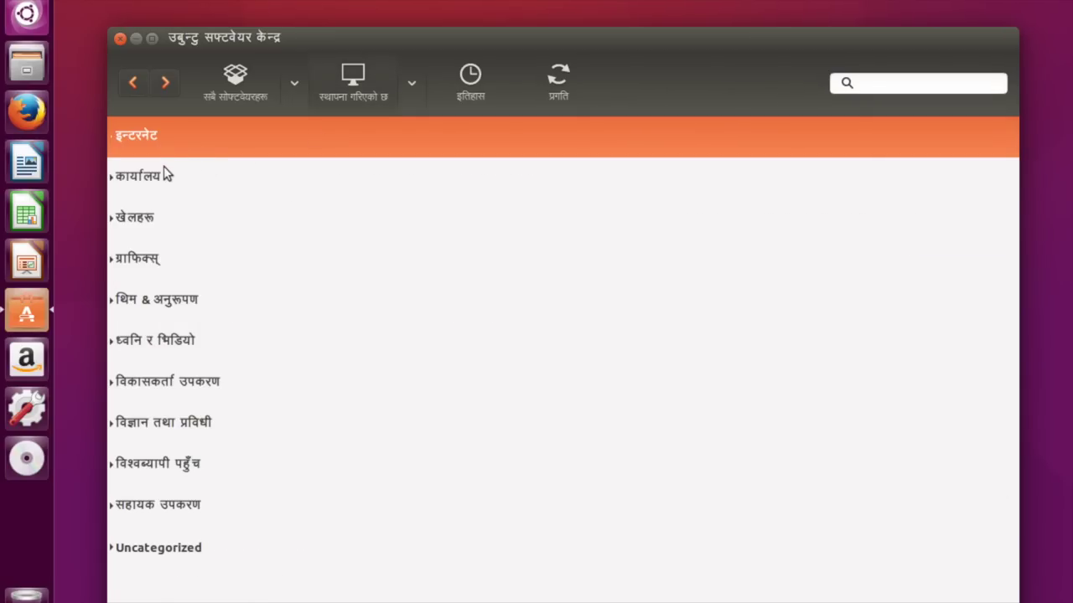
left_click(126, 138)
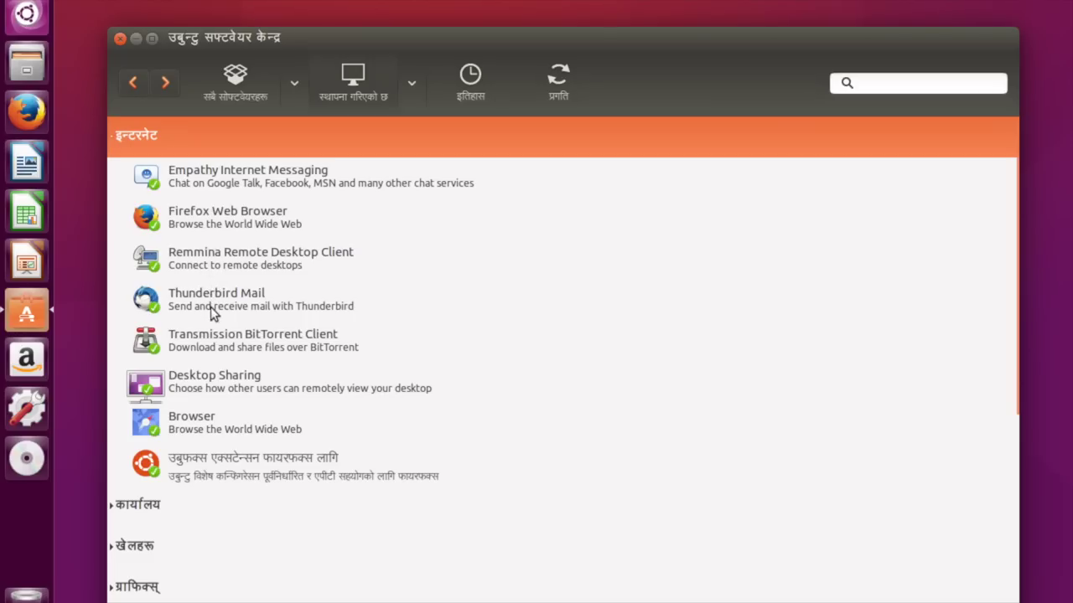
- Open the full details of the installed Browser application and examine its description, version, licence, updates and reviews sections
left_click(214, 431)
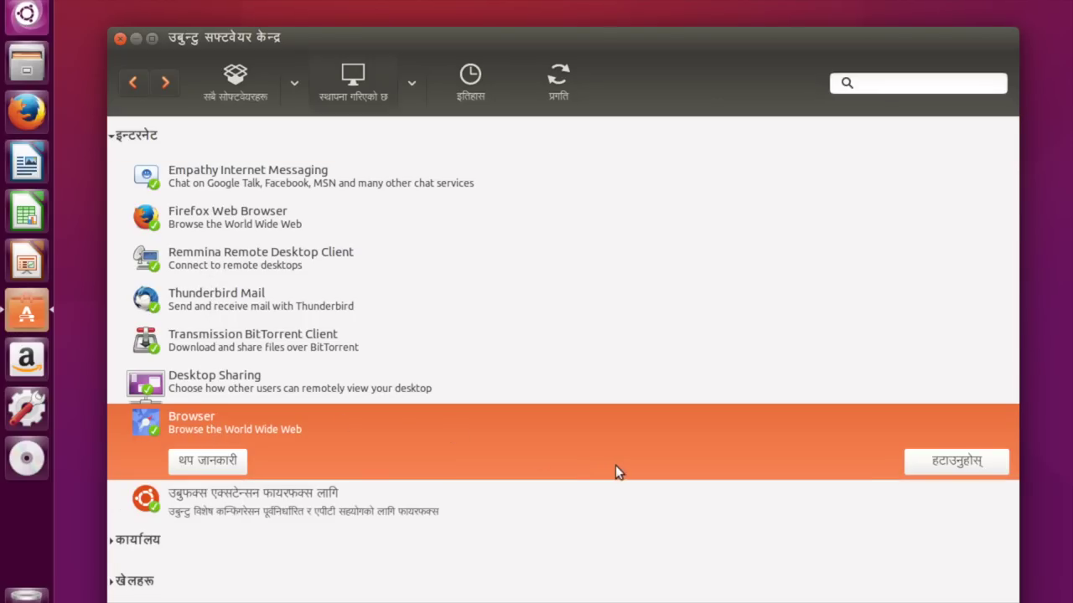
double_click(147, 427)
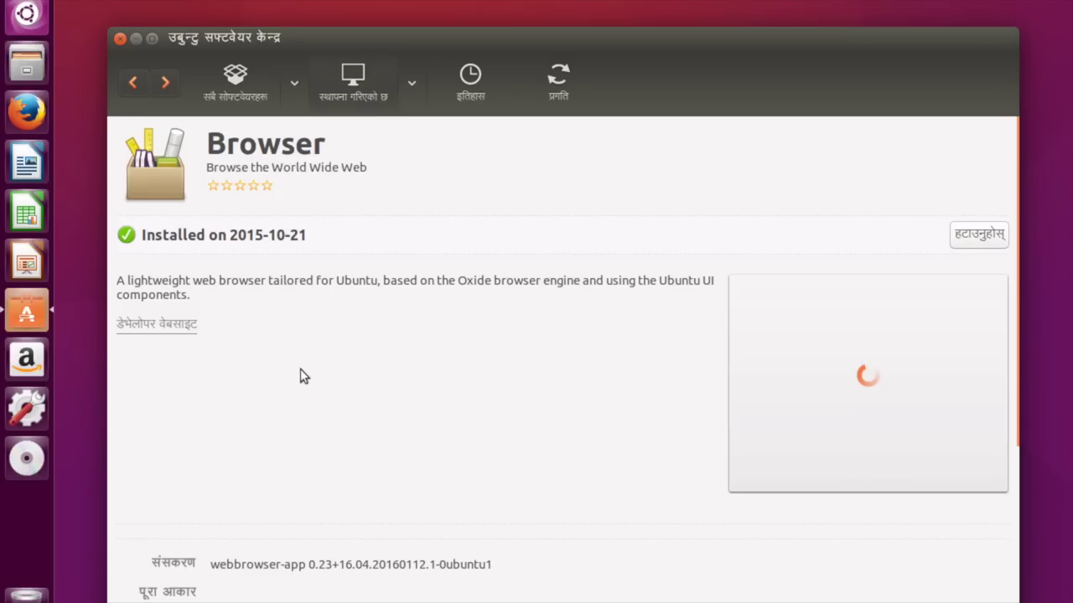
scroll(300, 372, "down", 3)
scroll(300, 374, "down", 1)
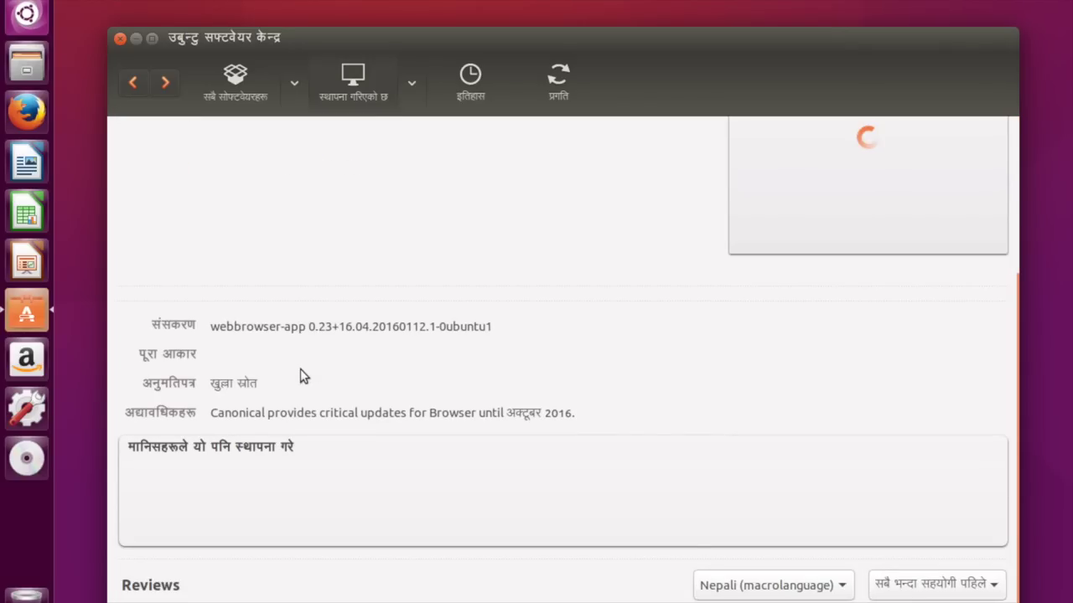
scroll(300, 375, "down", 1)
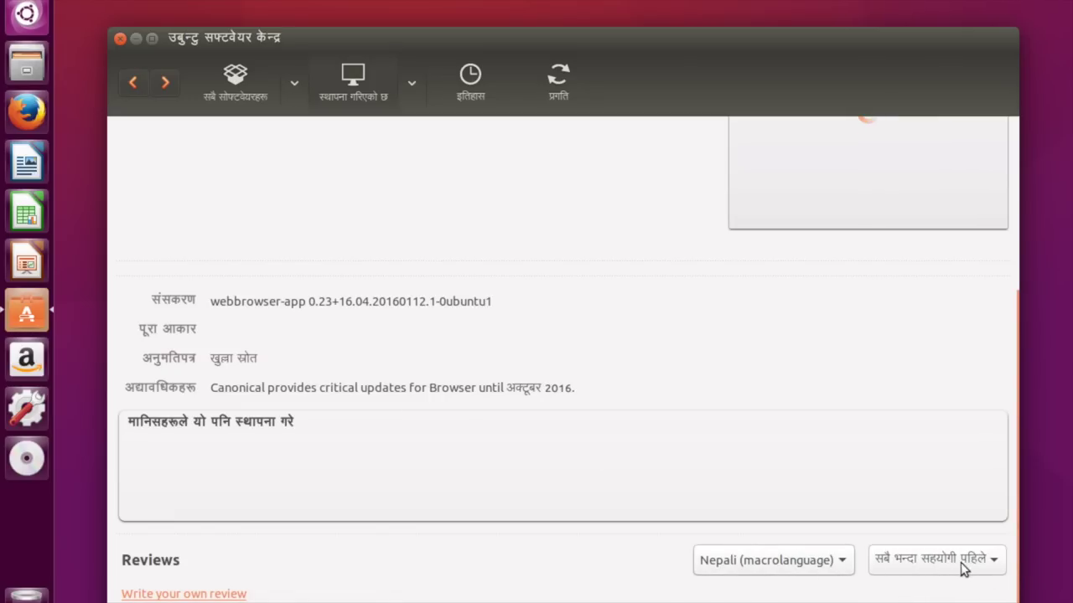
scroll(658, 376, "up", 5)
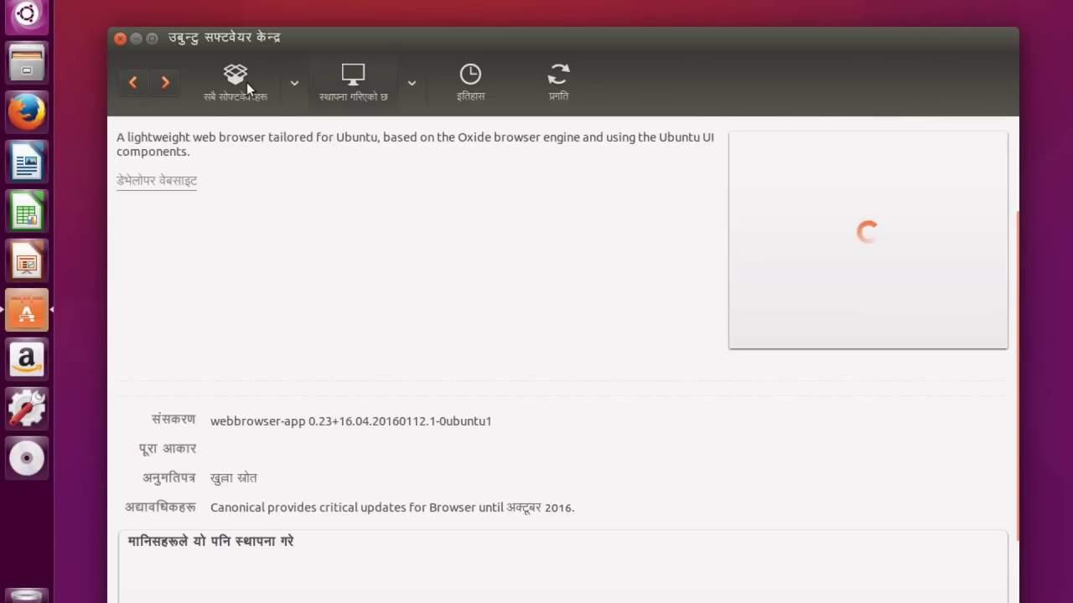
- Go back through the installed list to the Internet category overview and open the software history (इतिहास)
left_click(135, 81)
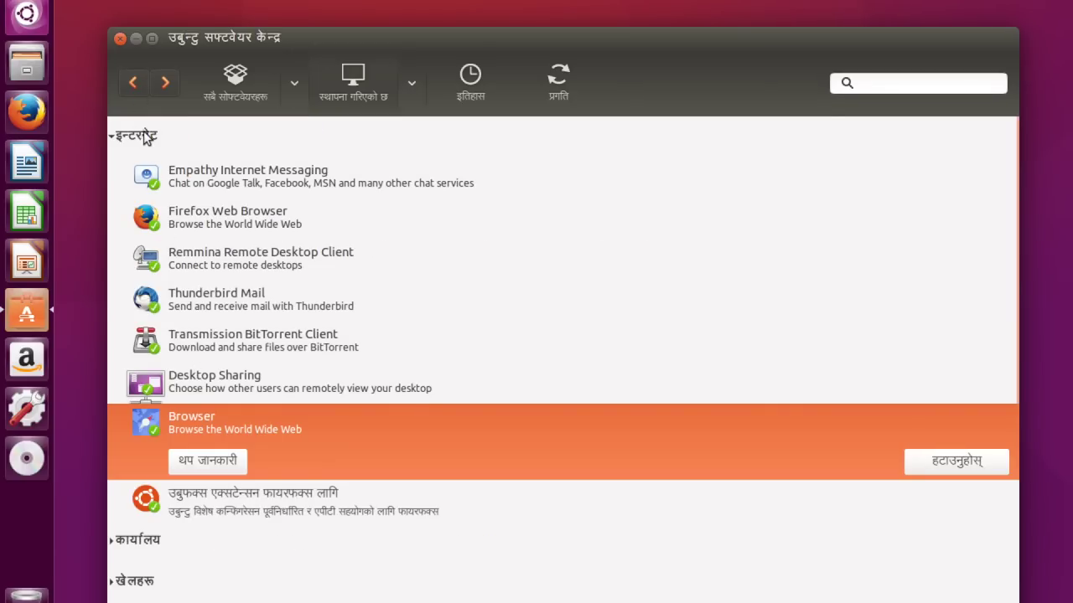
left_click(134, 84)
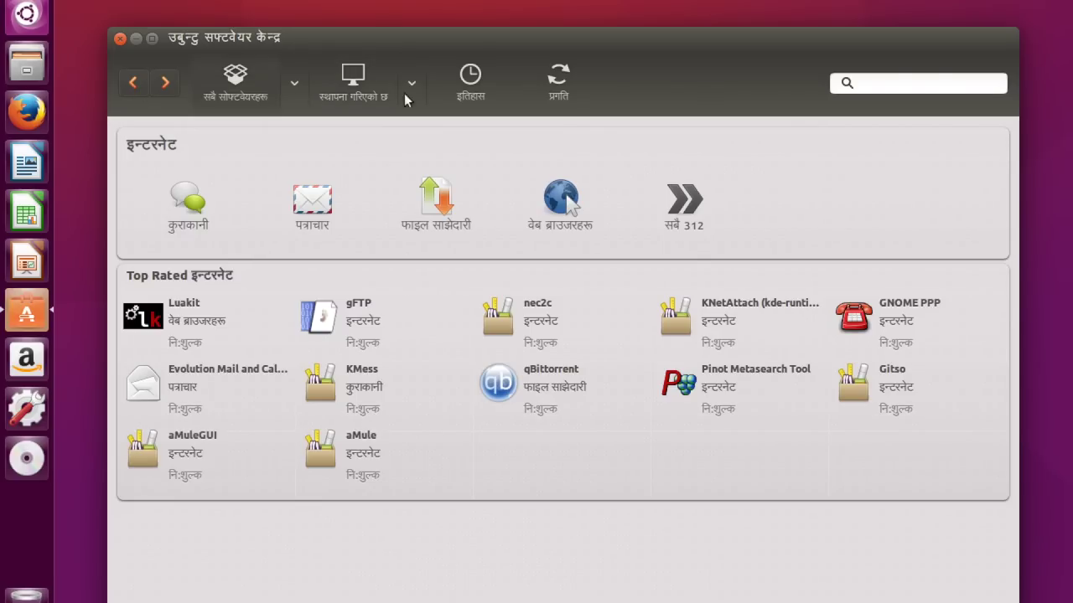
left_click(462, 96)
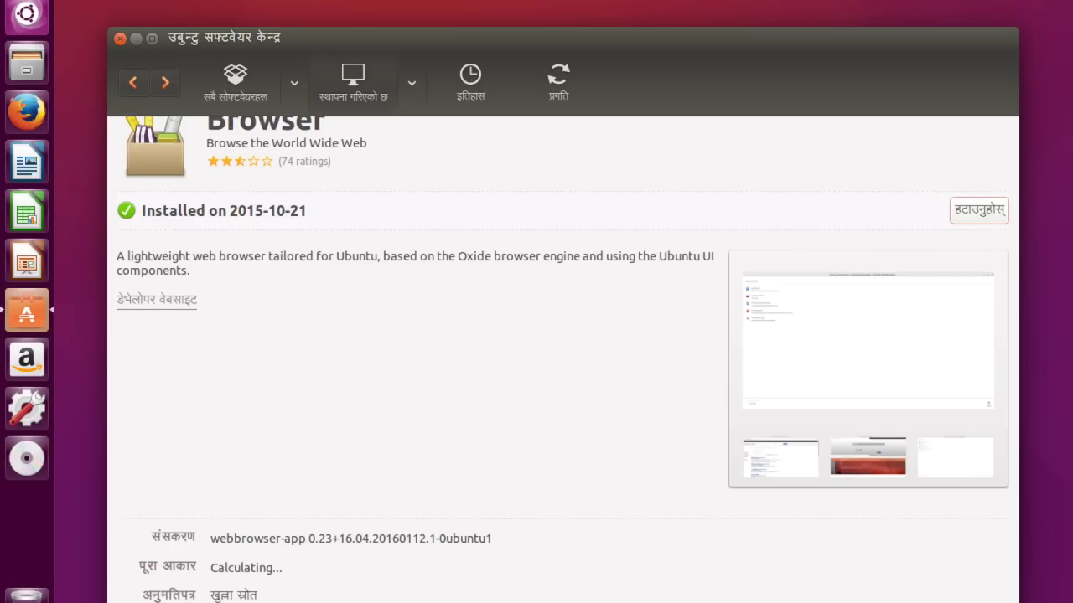
- Look through the editing commands and choose the software sources (सफ्टवेयर स्रोतहरू) settings
key("alt+e")
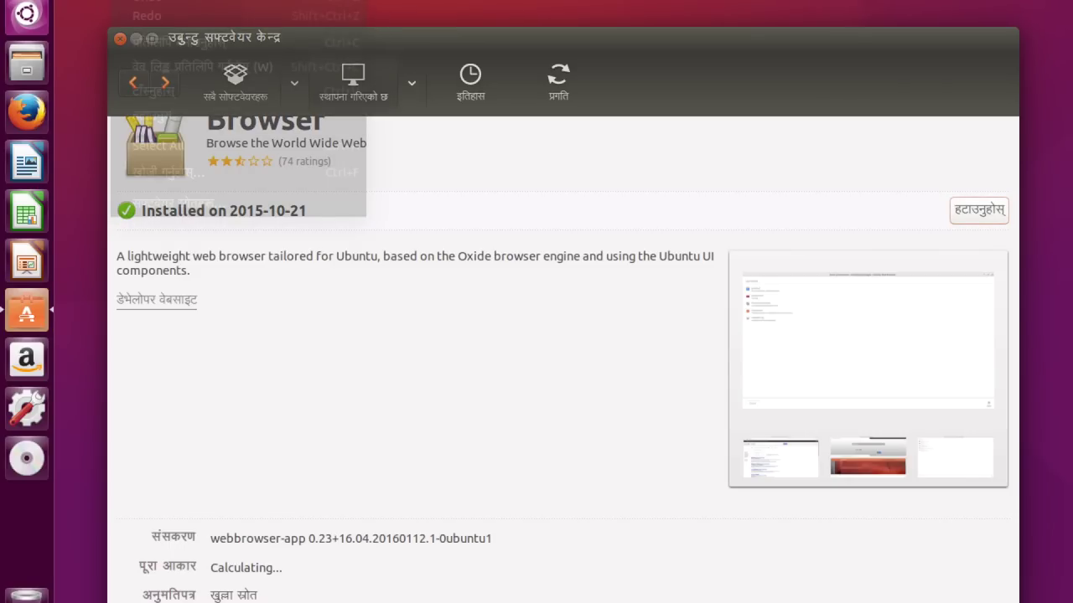
key("alt+e")
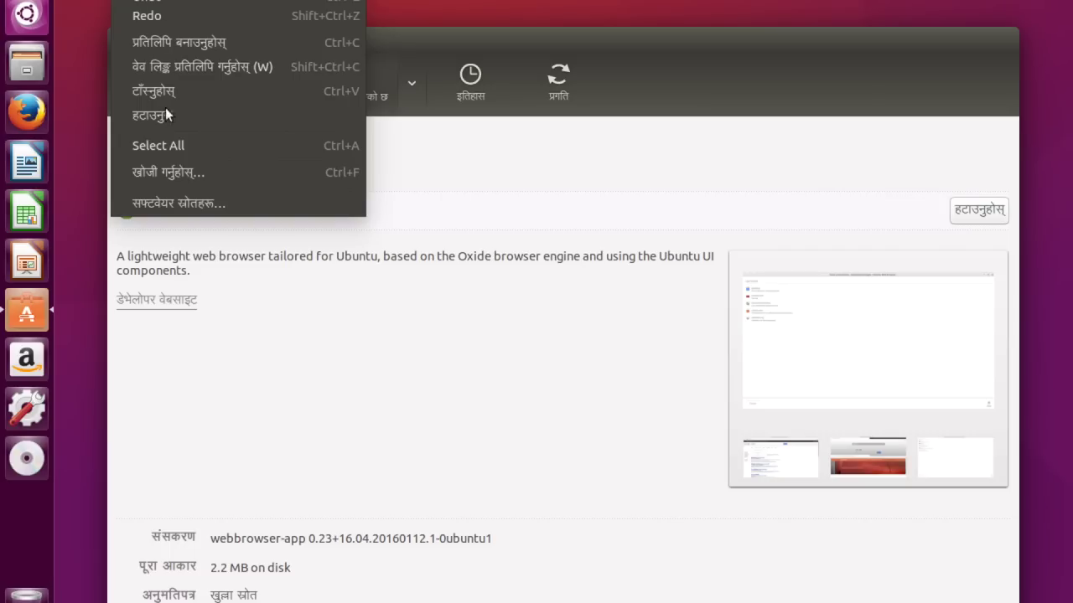
left_click(170, 203)
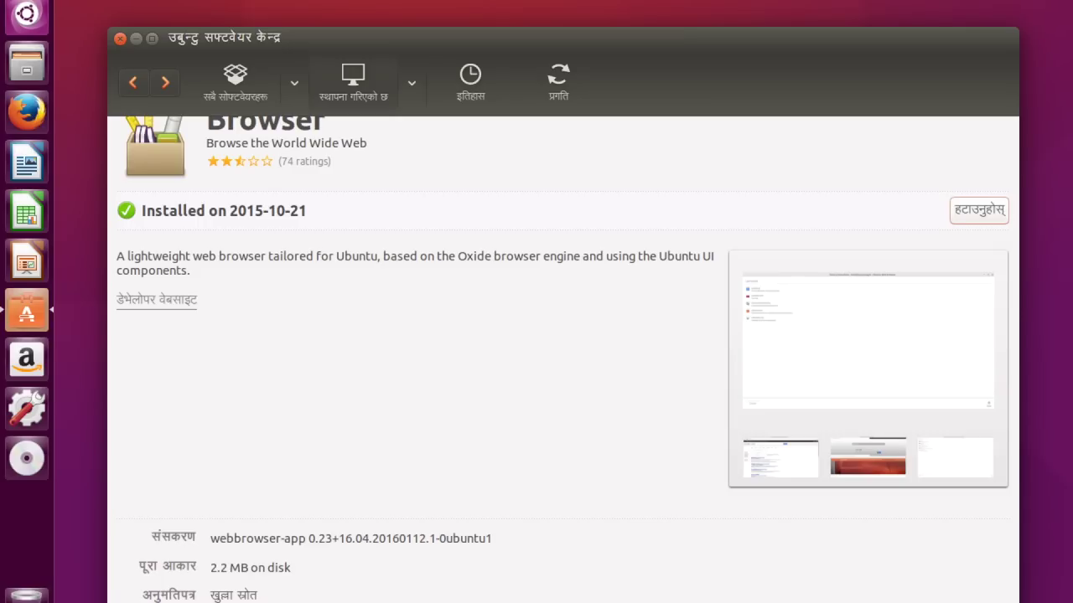
- Open the About (बारेमा) dialog of the software center and move it higher on the screen
key("alt+v")
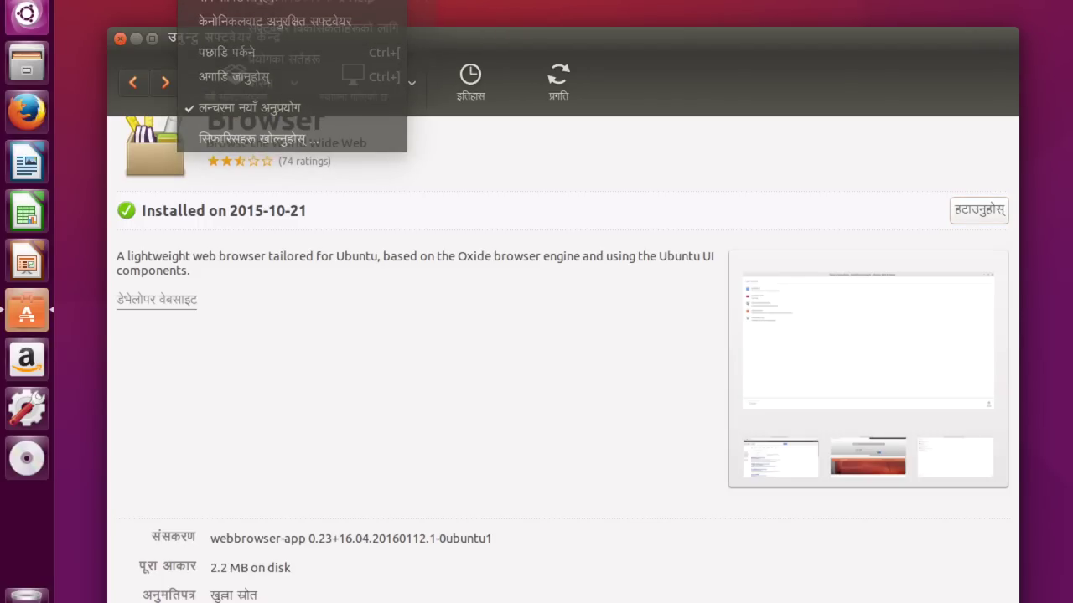
key("Right")
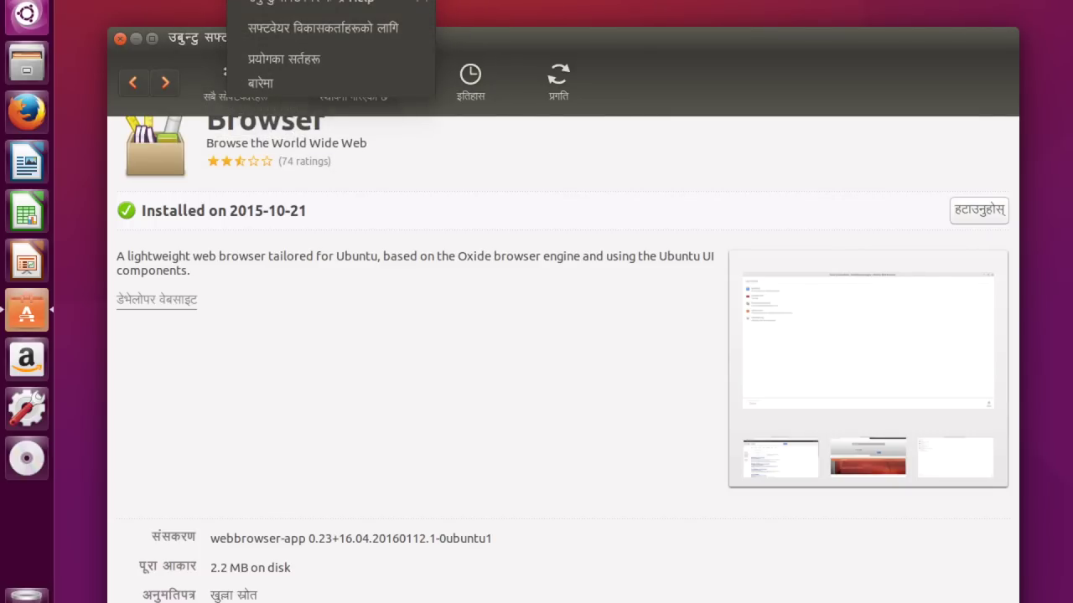
left_click(260, 77)
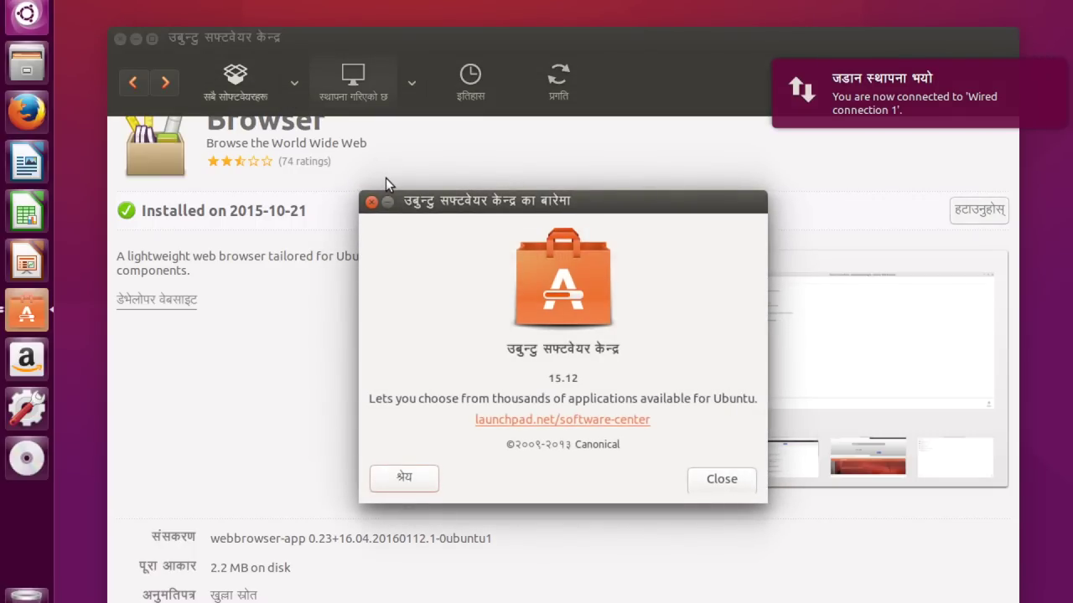
left_click_drag(484, 195, 440, 135)
- Show the credits in the About dialog, read through the list of Launchpad translation contributors, and close the dialog
left_click(381, 419)
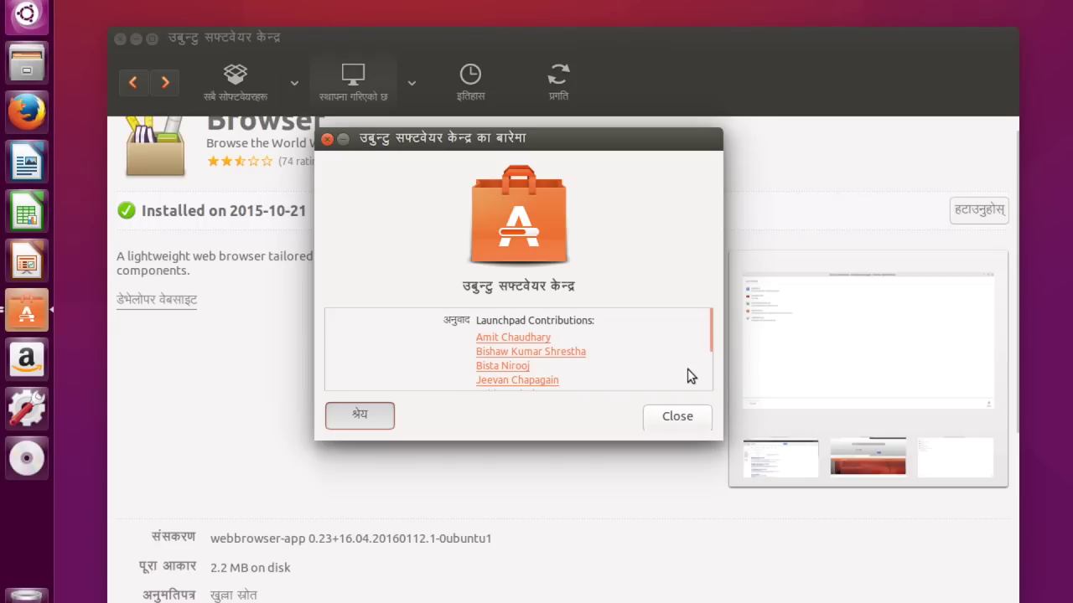
scroll(687, 369, "down", 2)
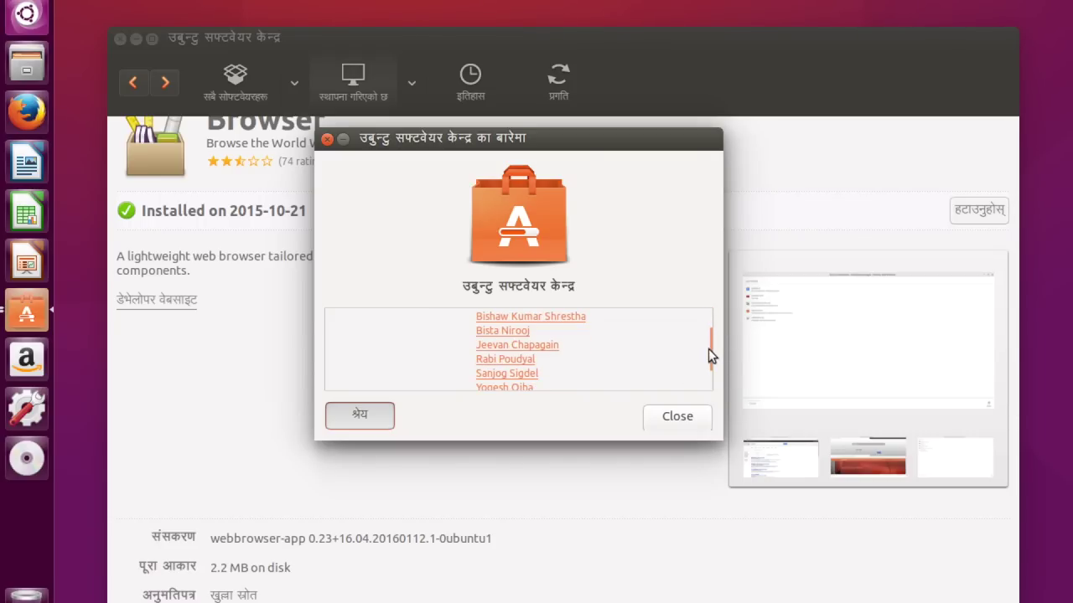
left_click_drag(708, 349, 707, 383)
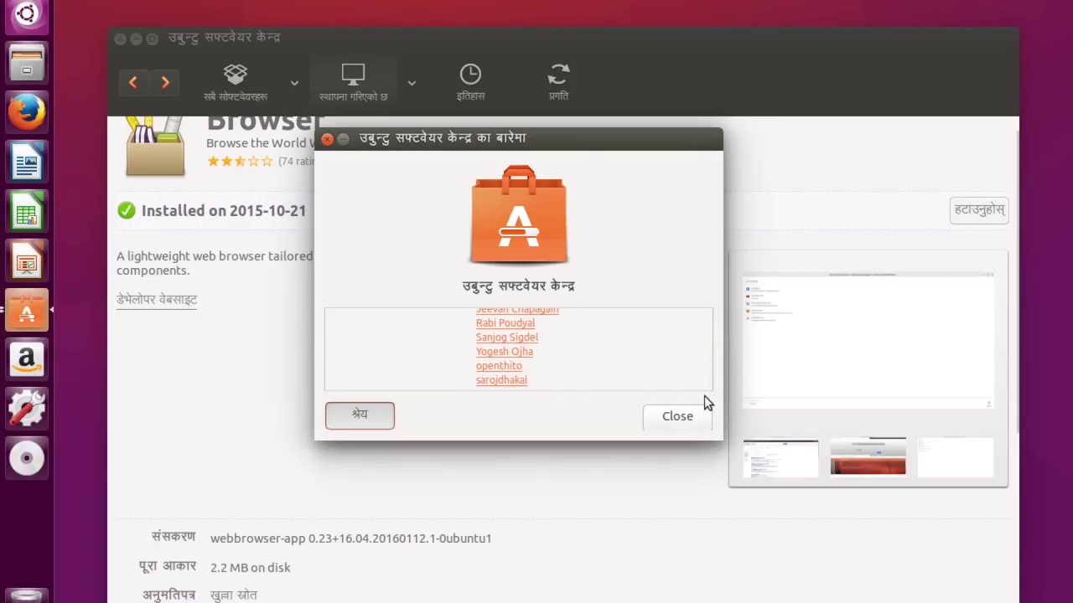
left_click_drag(708, 357, 707, 306)
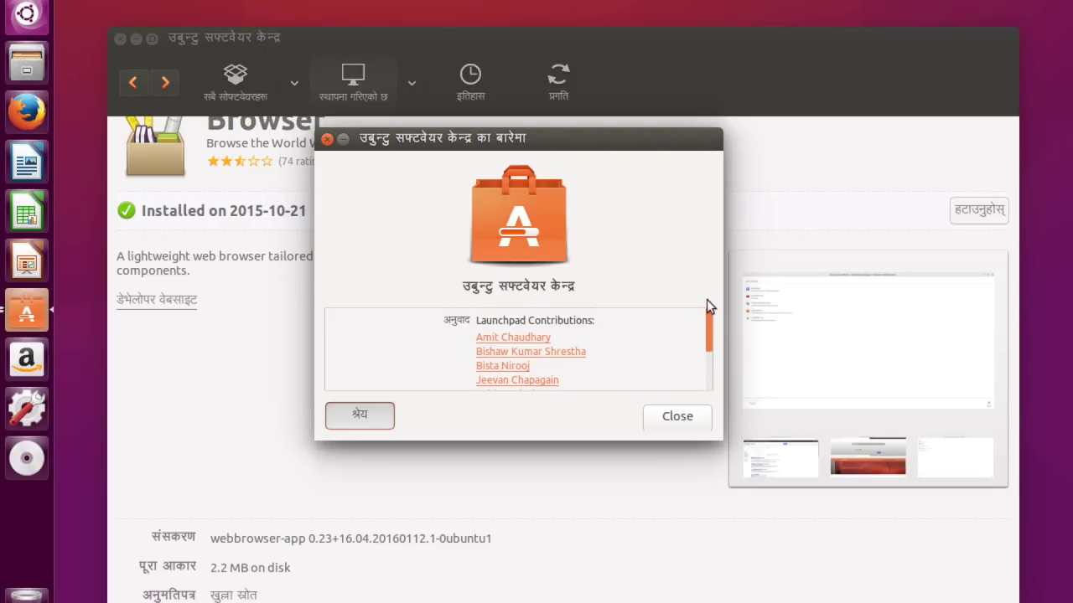
scroll(704, 330, "down", 1)
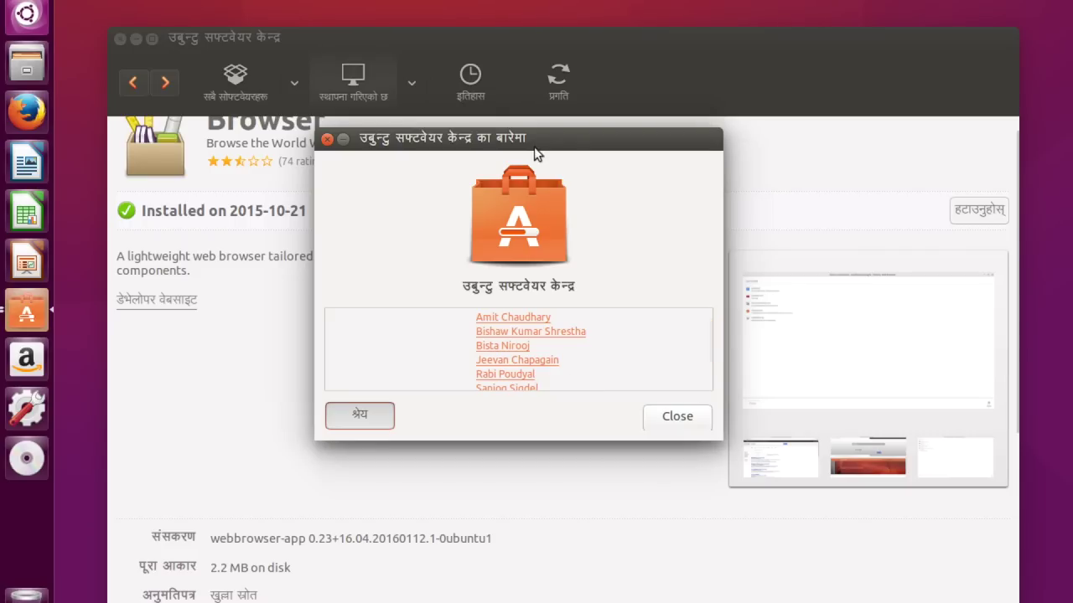
left_click_drag(528, 136, 517, 75)
scroll(612, 297, "up", 2)
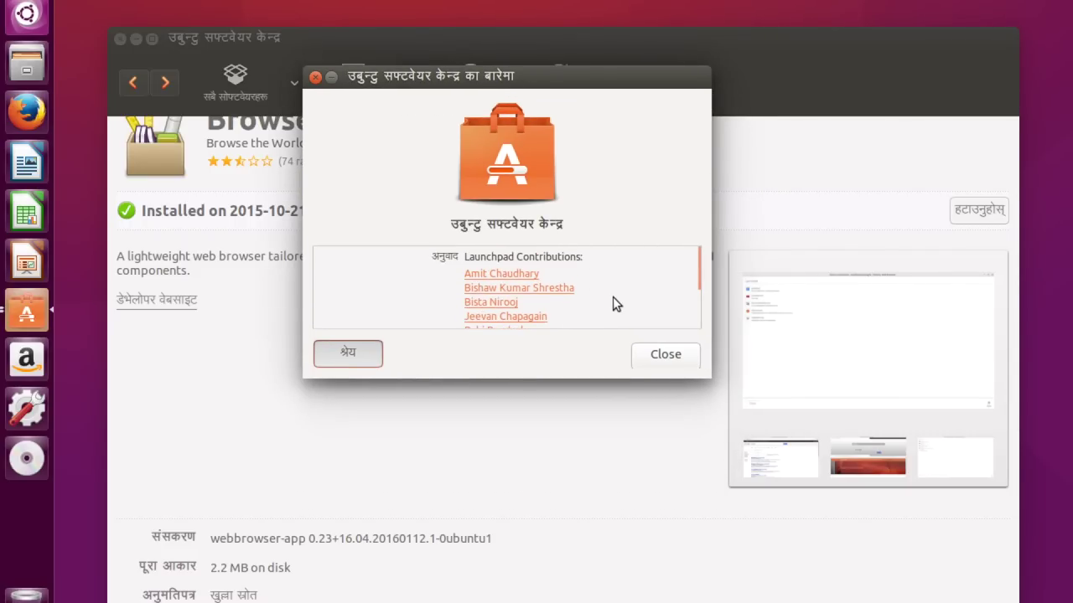
scroll(613, 297, "down", 1)
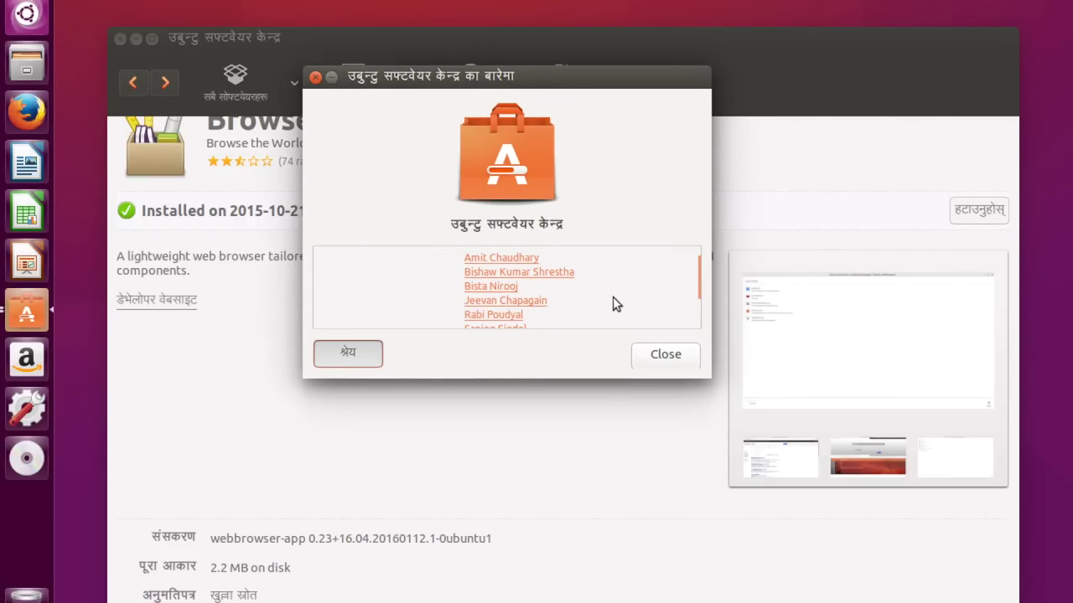
scroll(613, 297, "down", 1)
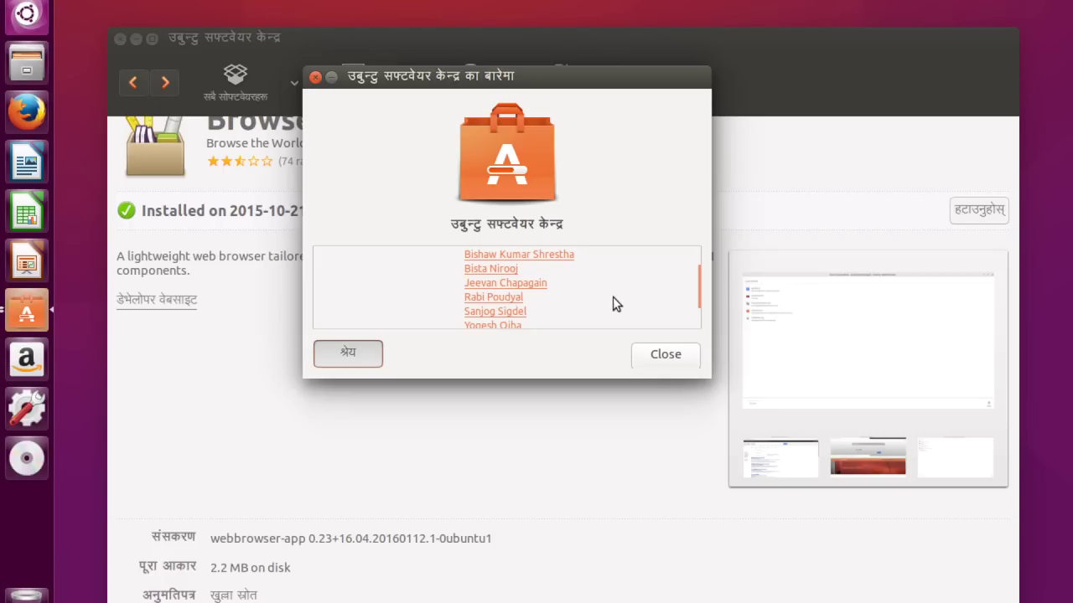
scroll(613, 304, "down", 1)
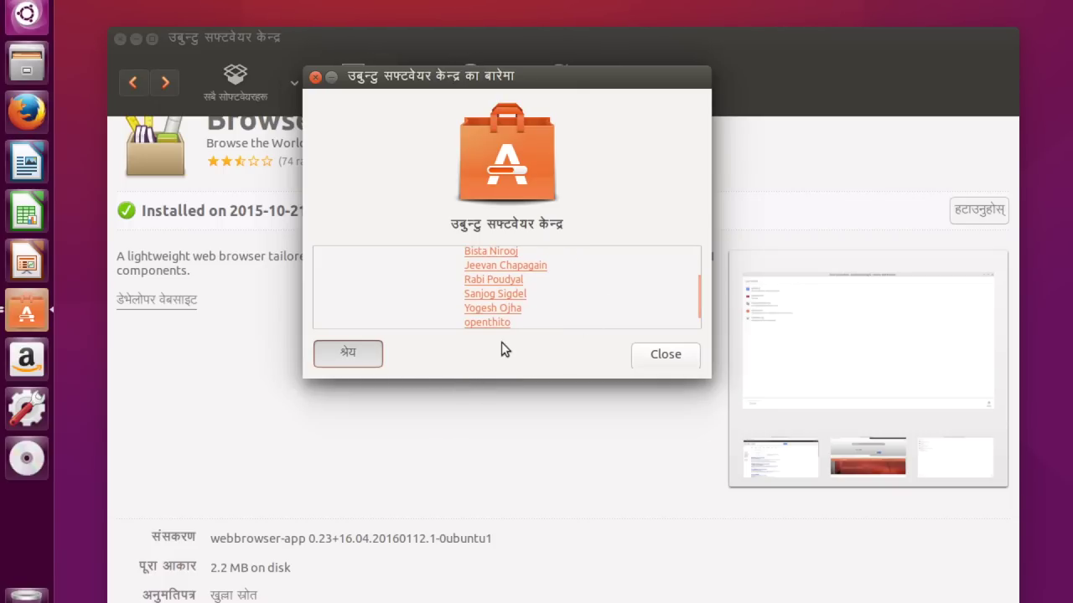
left_click(659, 359)
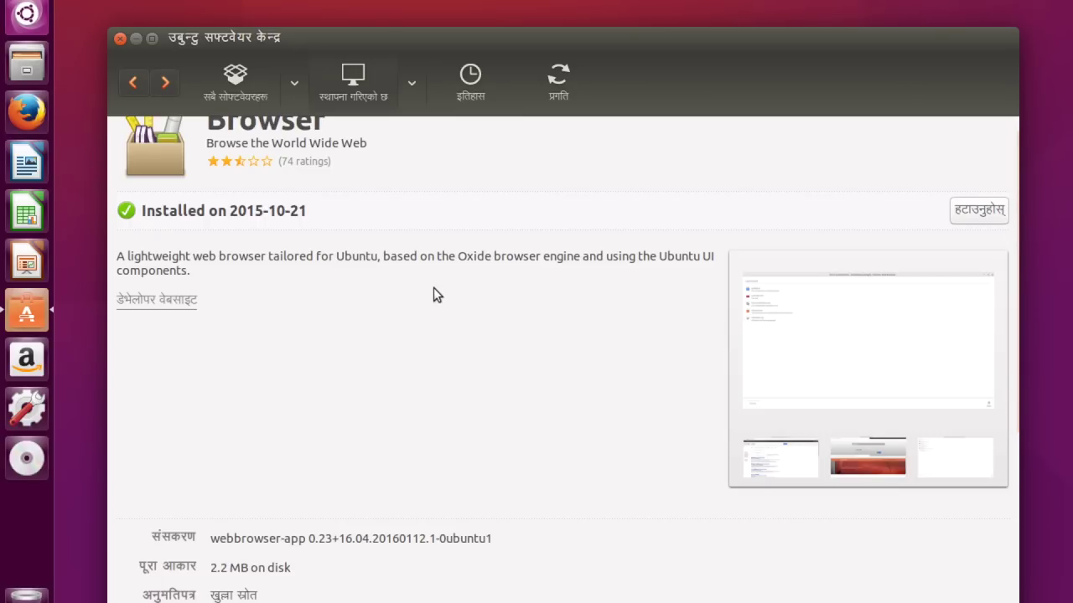
- Check the related software and reviews on the Browser details page, and close the software center
scroll(433, 288, "down", 3)
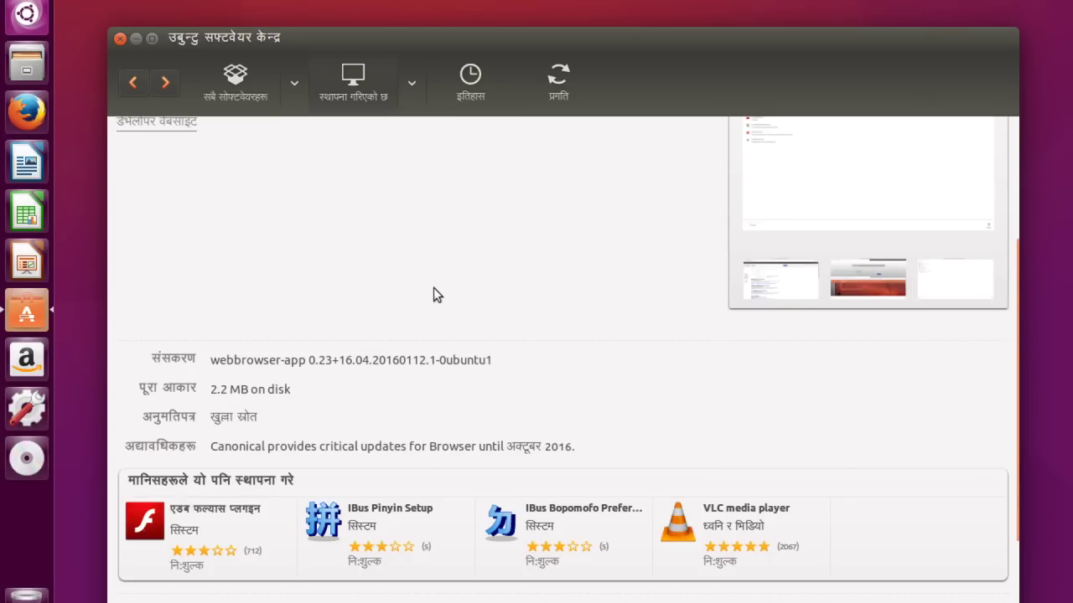
scroll(433, 295, "down", 2)
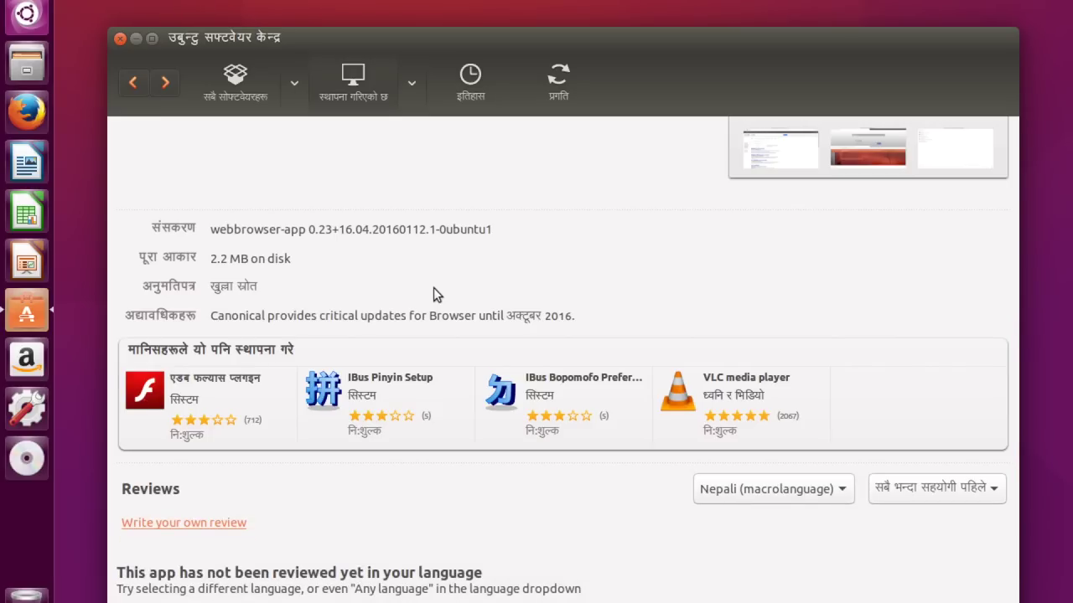
left_click(119, 39)
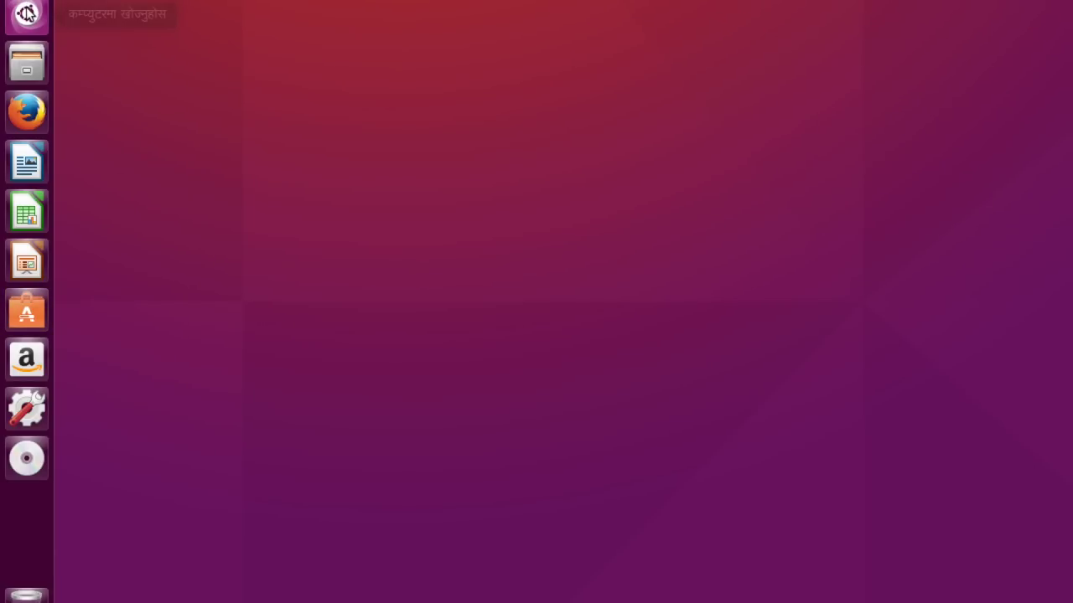
- Open the Dash to search for applications and files on the computer
left_click(26, 11)
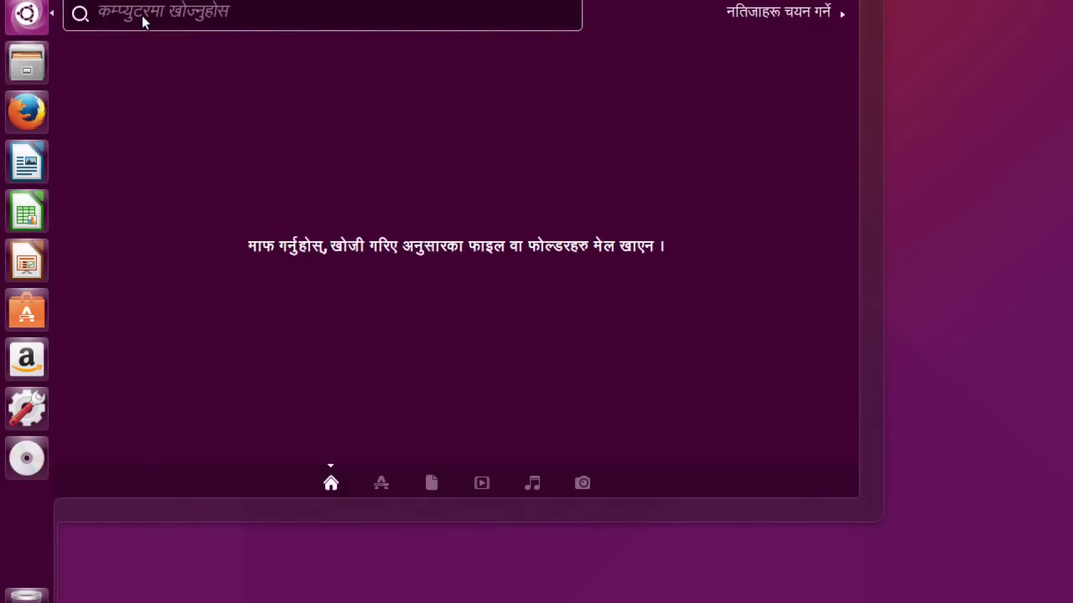
key("Escape")
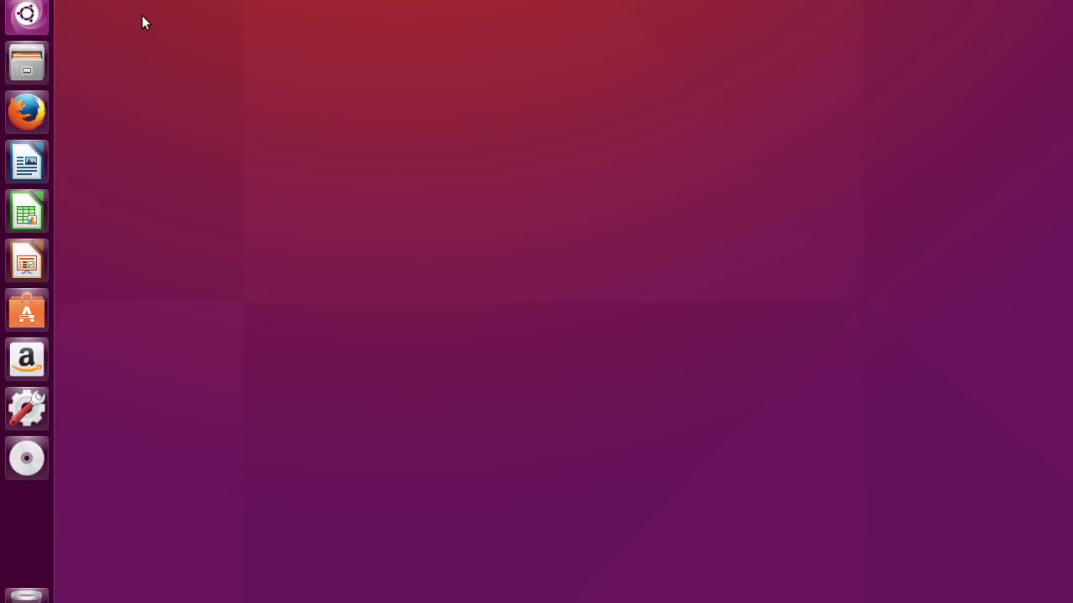
left_click(42, 14)
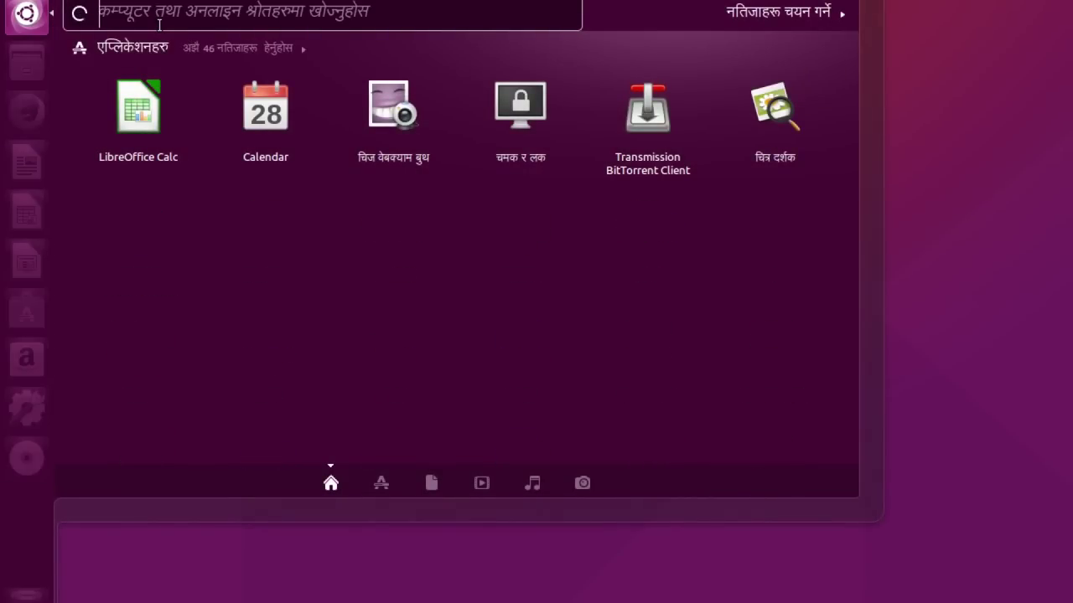
- Search the Dash for "che" and launch the Cheese webcam booth (चिज वेबक्याम बुथ)
type("c")
key("BackSpace")
type("che")
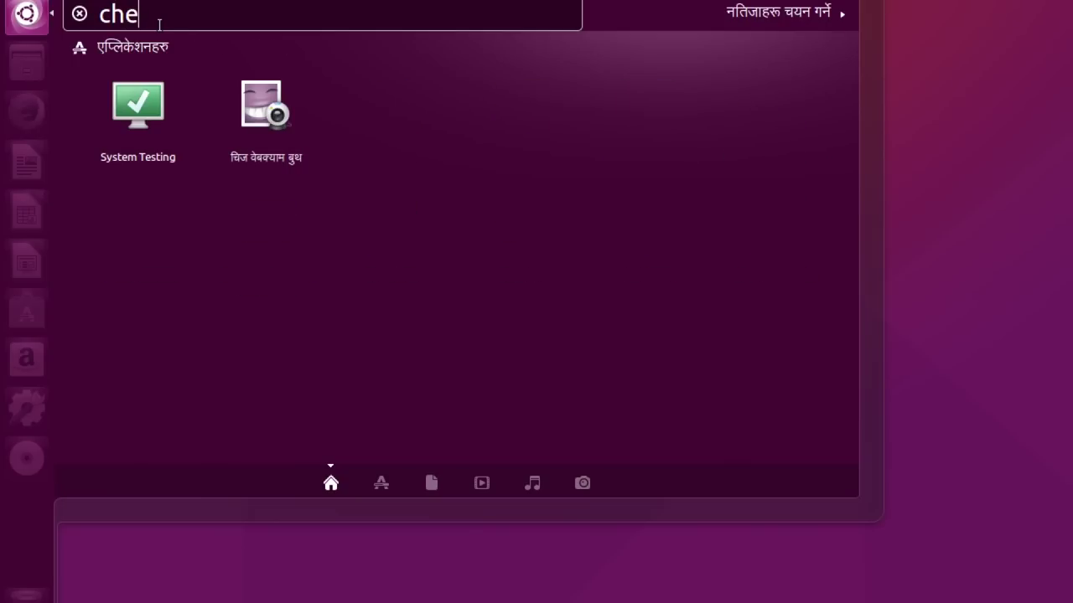
left_click(253, 109)
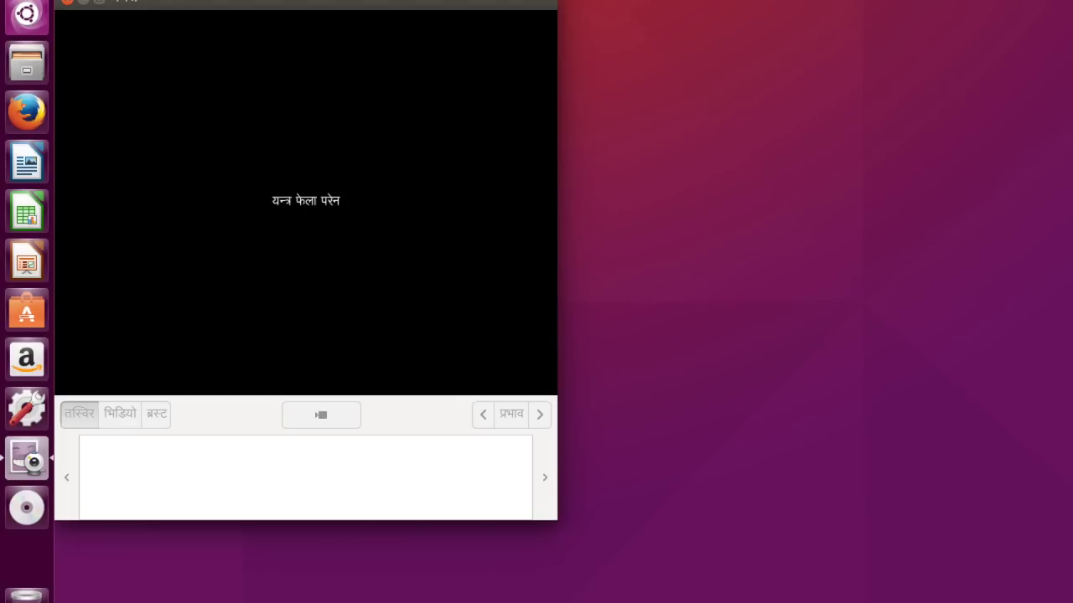
- Read the credits in Cheese's About (बारेमा) dialog through the Launchpad translation contributors, and close both the dialog and Cheese
left_click(100, 1)
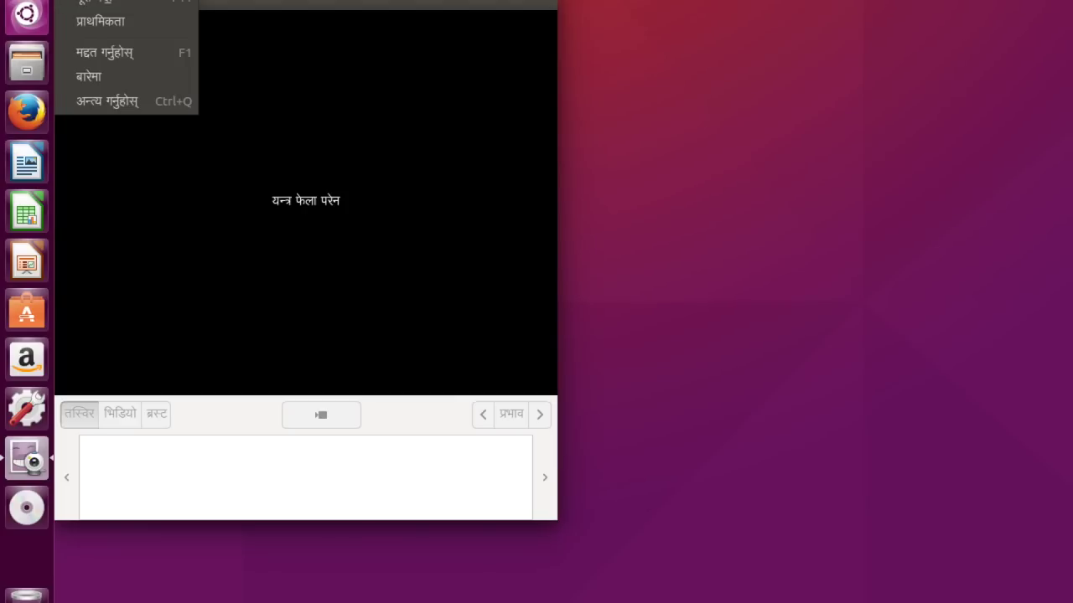
left_click(121, 80)
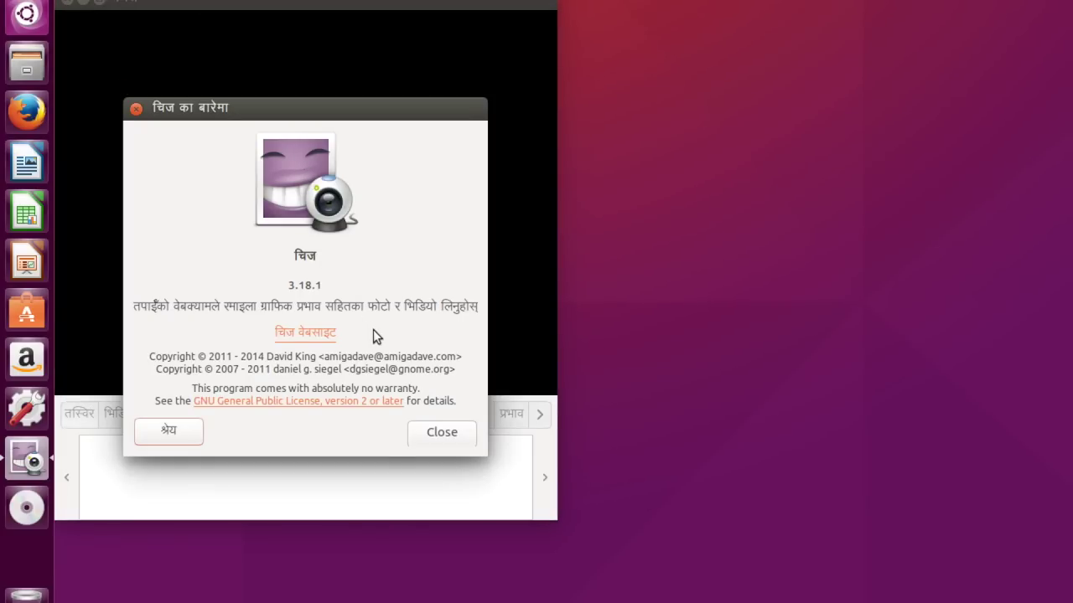
left_click(186, 434)
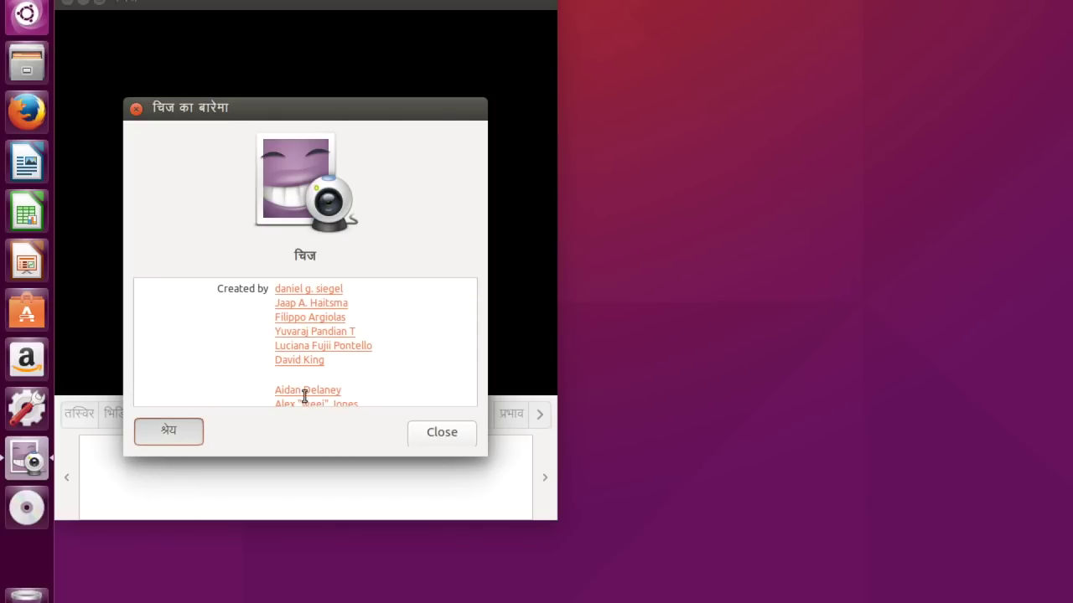
scroll(388, 366, "down", 1)
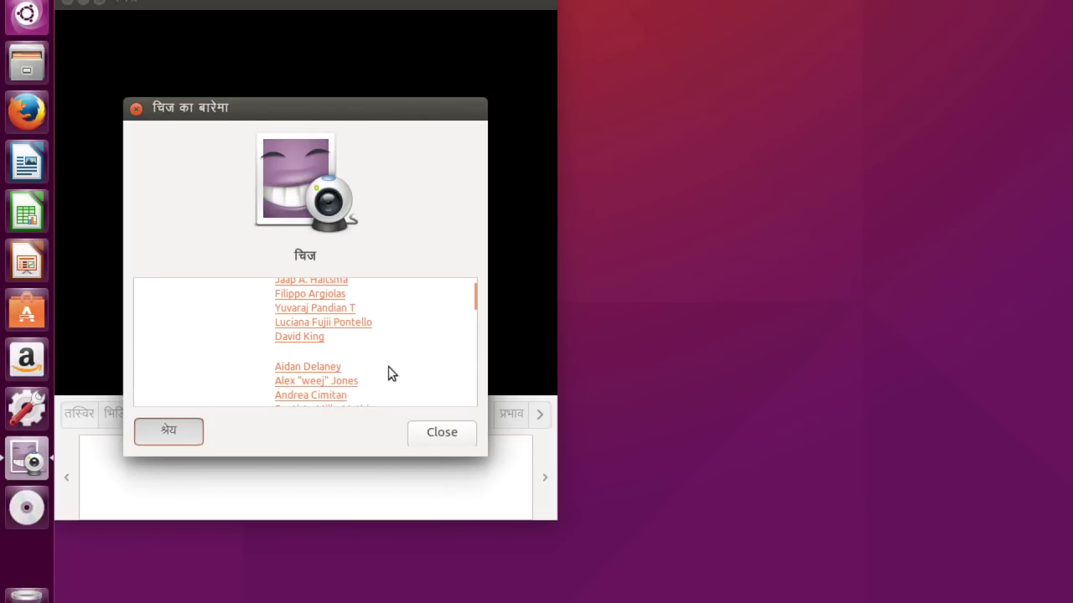
scroll(388, 366, "down", 3)
scroll(388, 374, "down", 8)
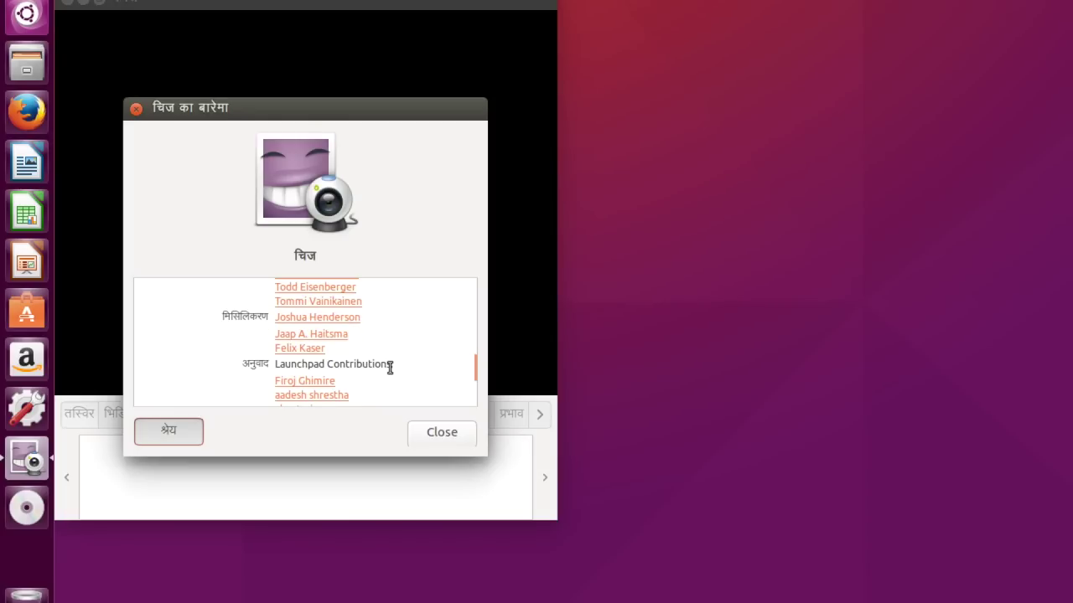
scroll(389, 368, "down", 1)
scroll(388, 372, "down", 1)
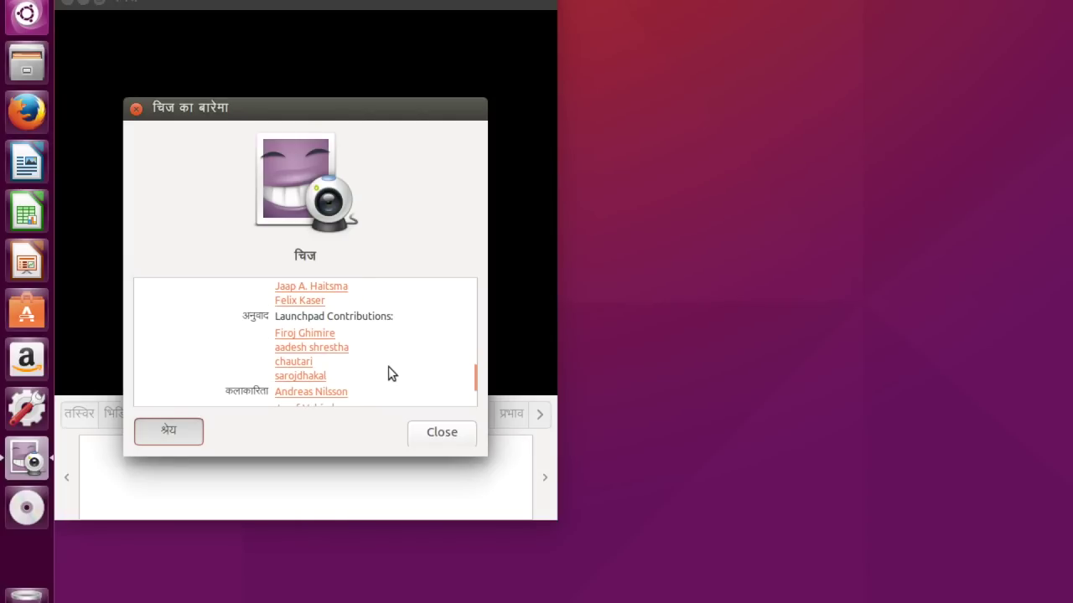
left_click(423, 432)
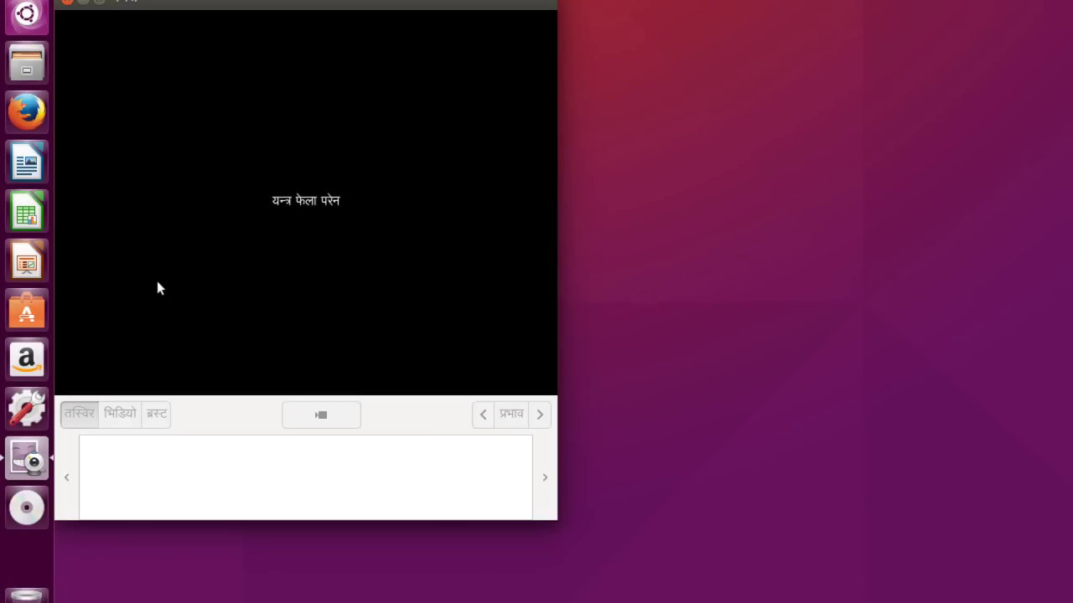
left_click(67, 3)
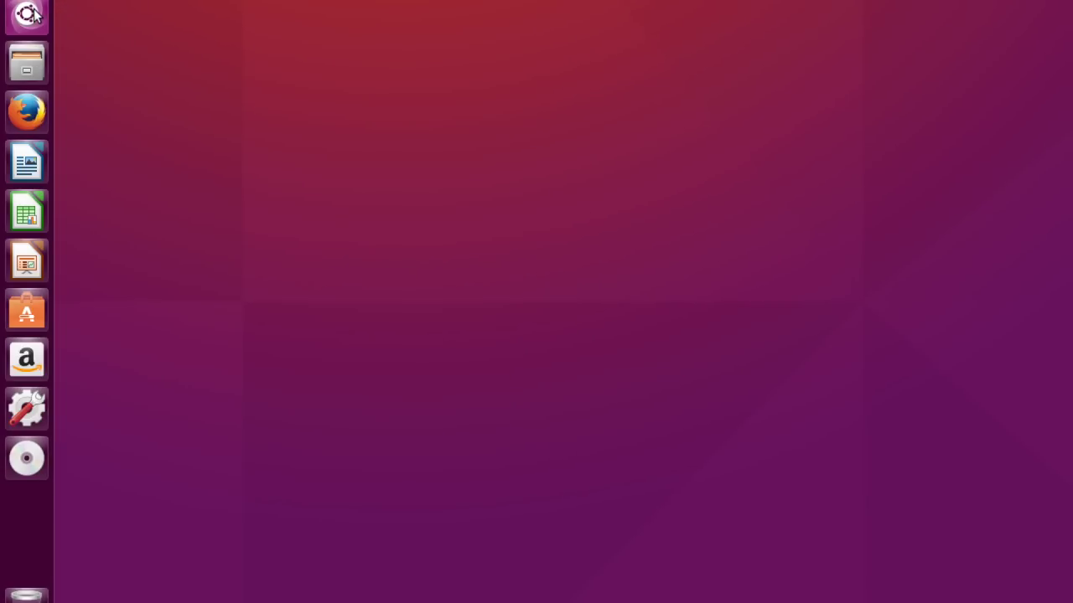
- Search the Dash for "set" in place of the previous search and open System Settings (प्रणाली सेटिङ)
left_click(28, 13)
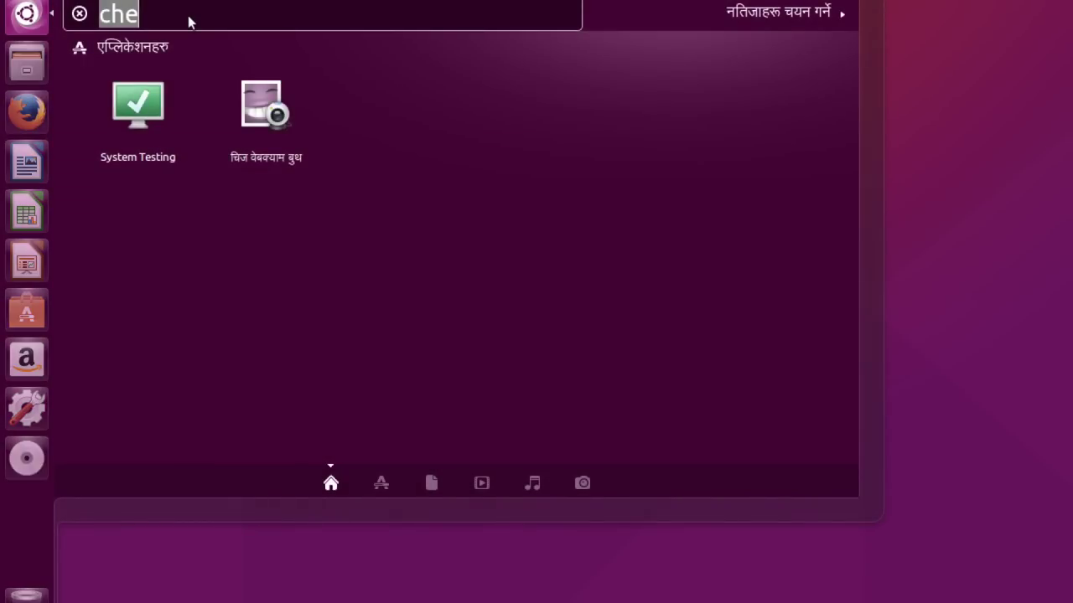
key("BackSpace")
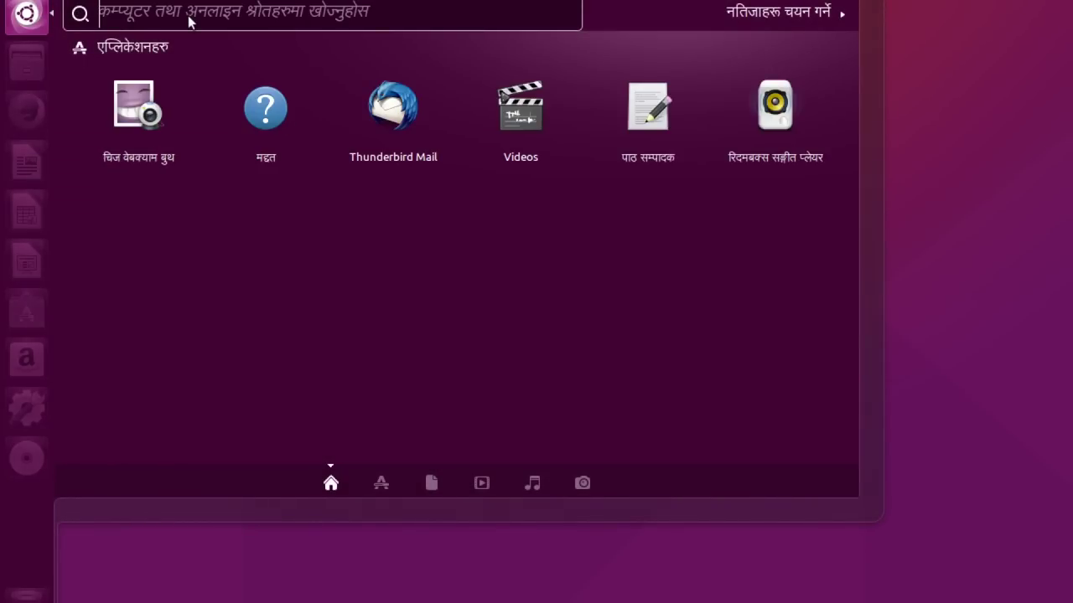
type("sett")
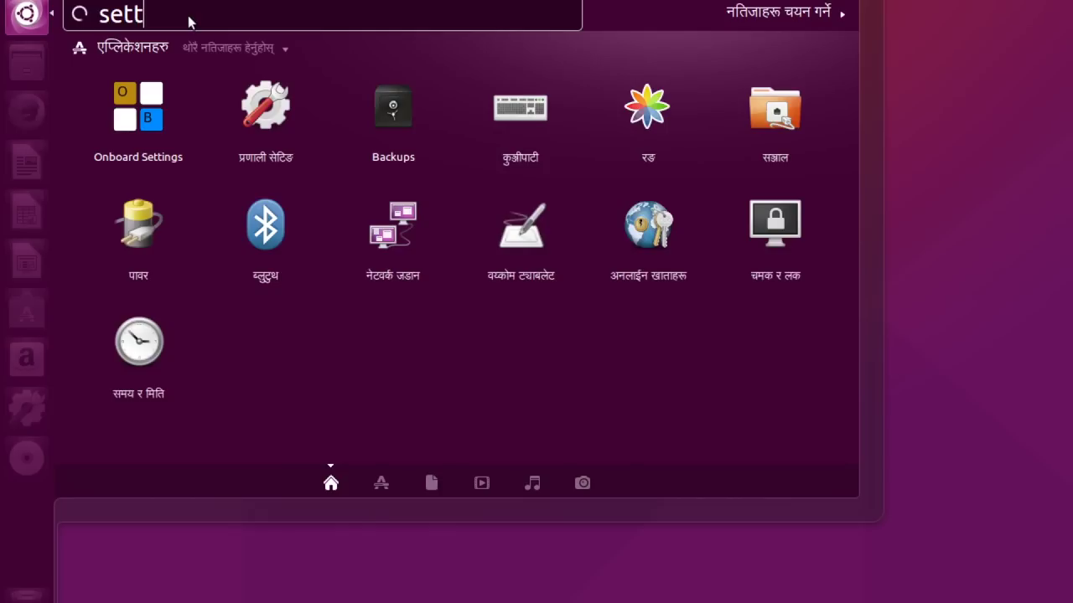
type("ing")
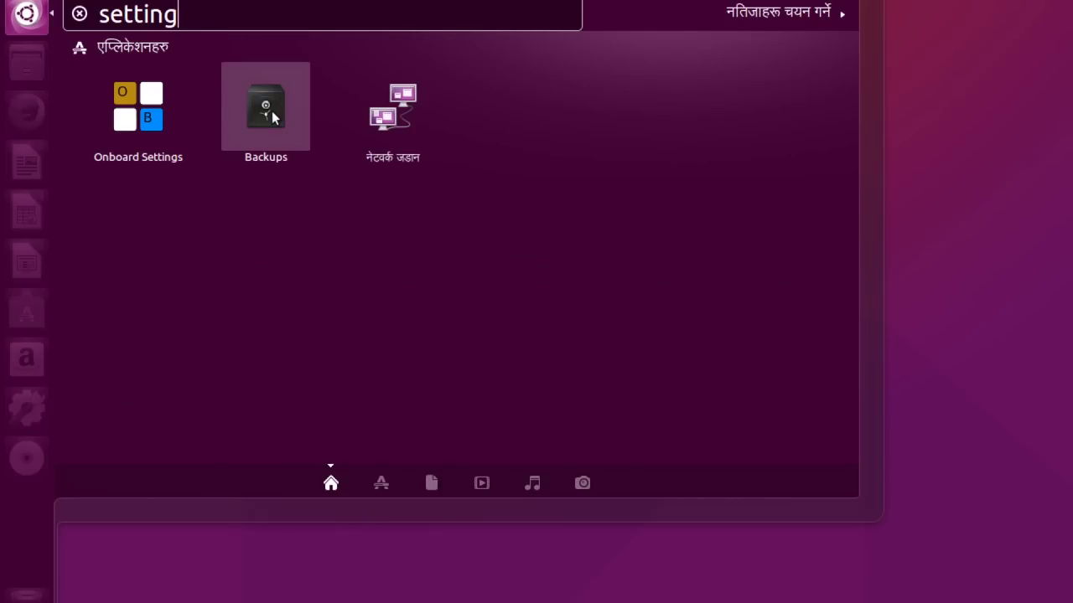
key("BackSpace")
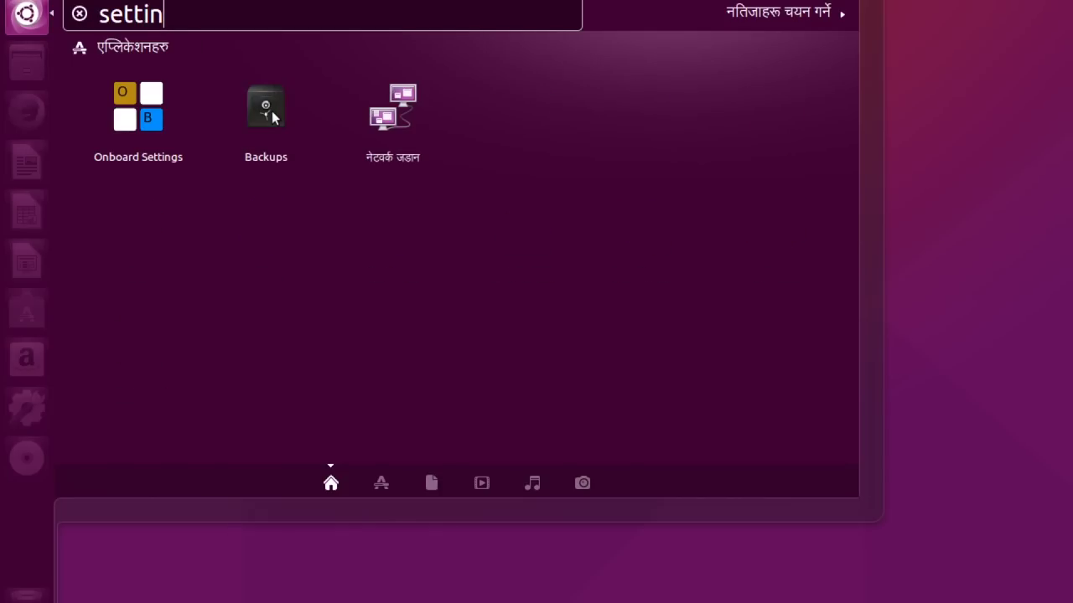
key("BackSpace")
key("BackSpace")
key("BackSpace")
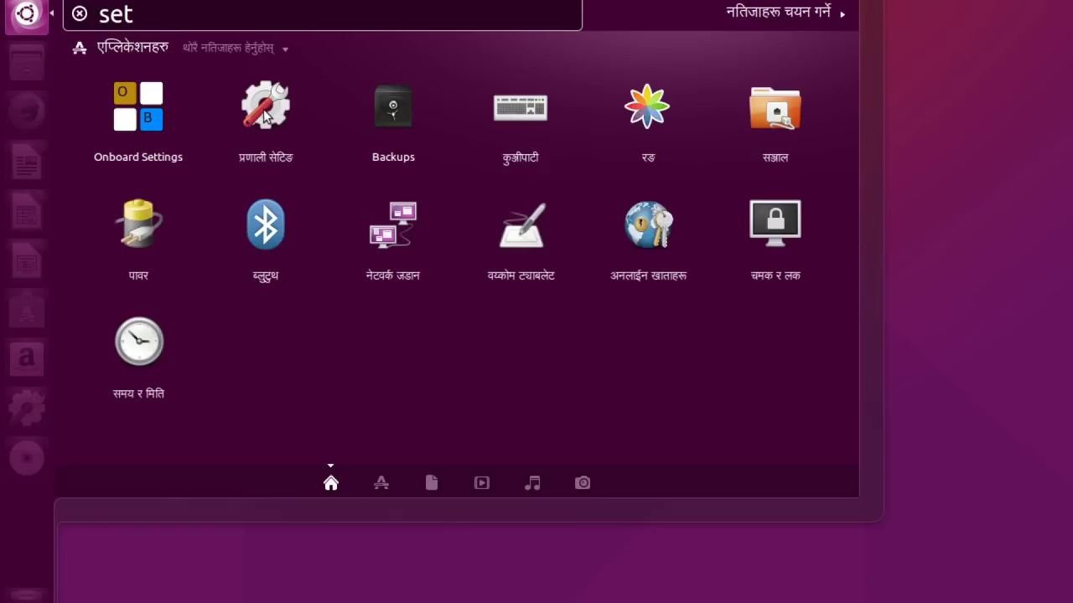
left_click(263, 109)
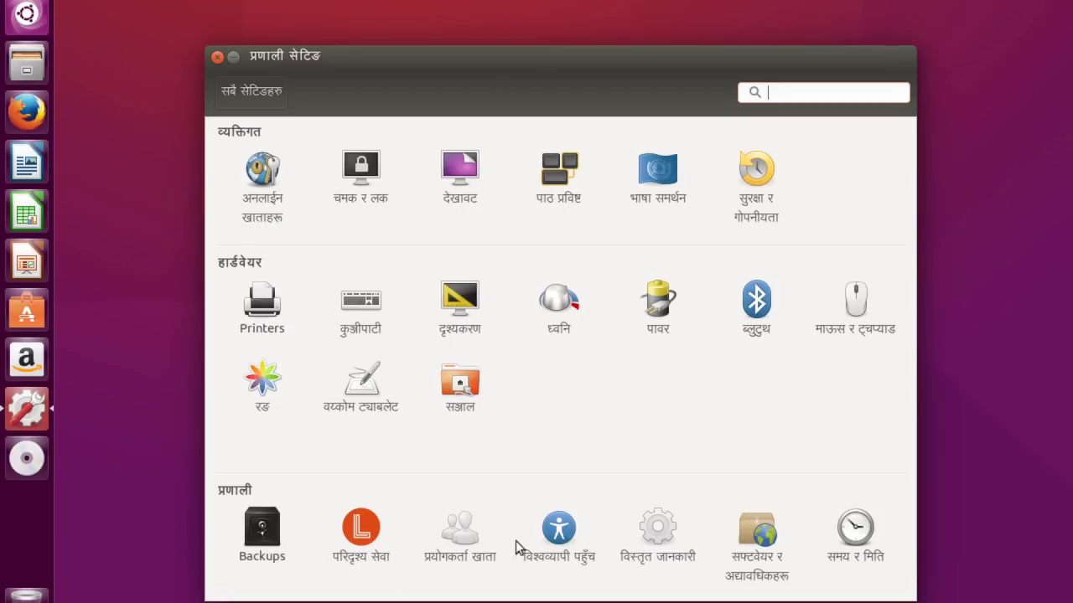
- Open Language Support (भाषा समर्थन), move its window over the settings window, and select Nepali (macrolanguage) in the menu language list
left_click(654, 191)
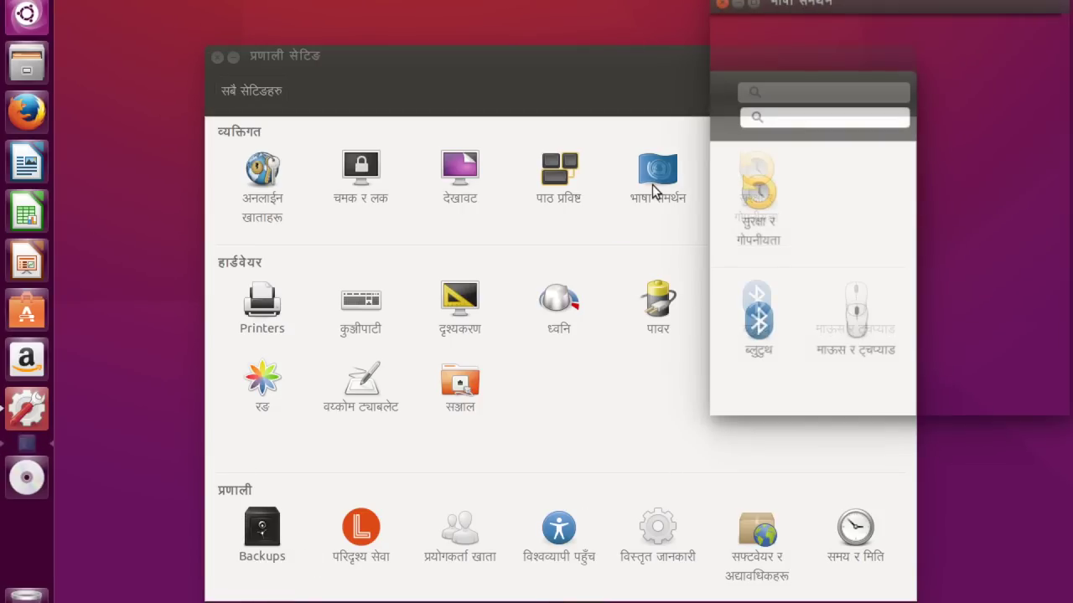
left_click_drag(846, 4, 546, 22)
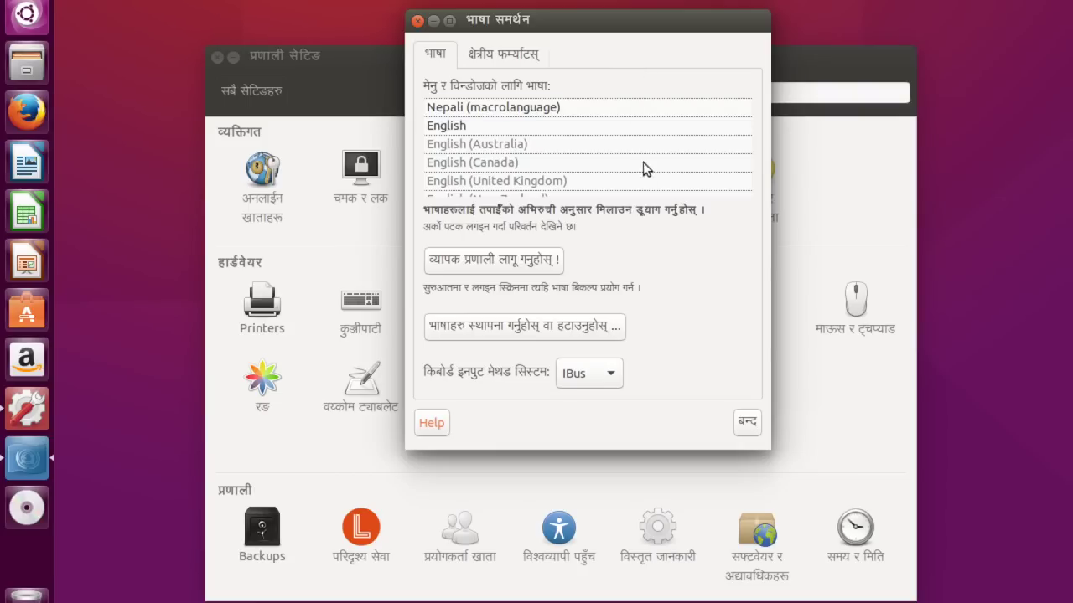
left_click(540, 107)
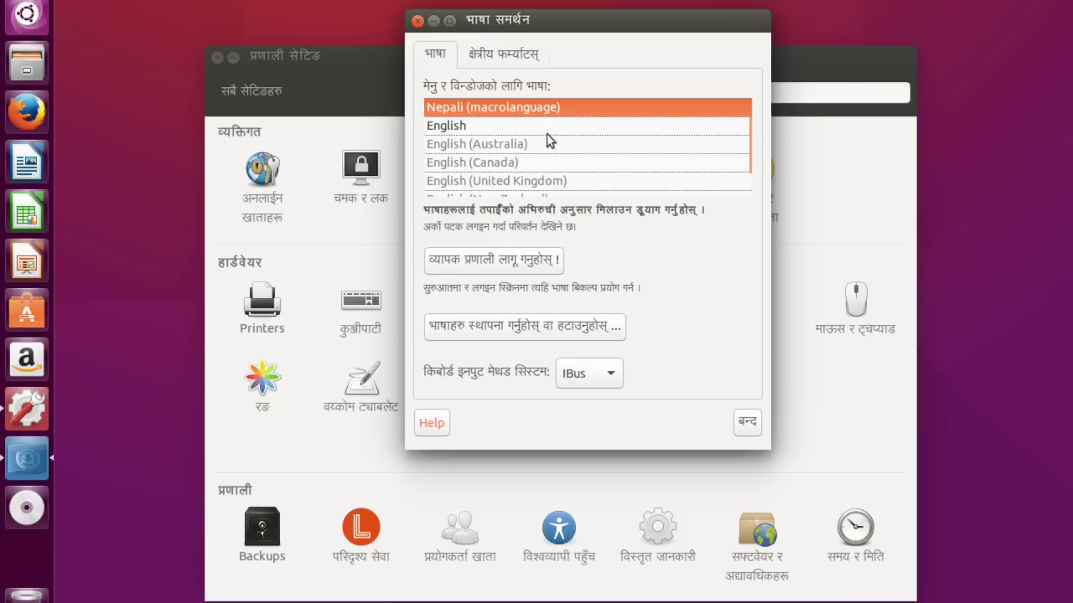
mouse_move(551, 112)
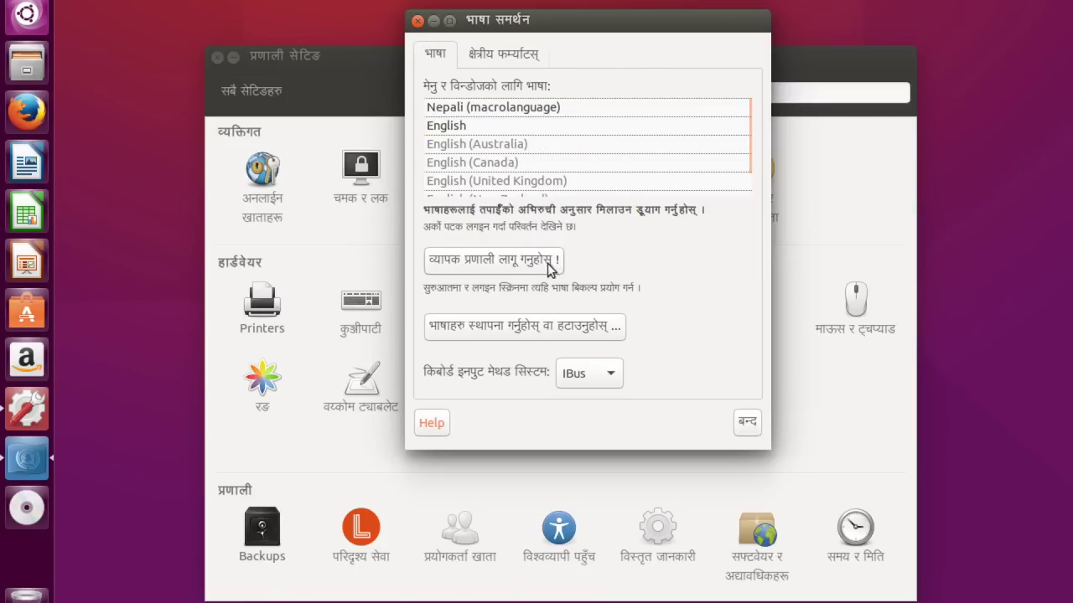
- Open the list for installing or removing languages, move its window higher to view it, and close it without changes
left_click(584, 331)
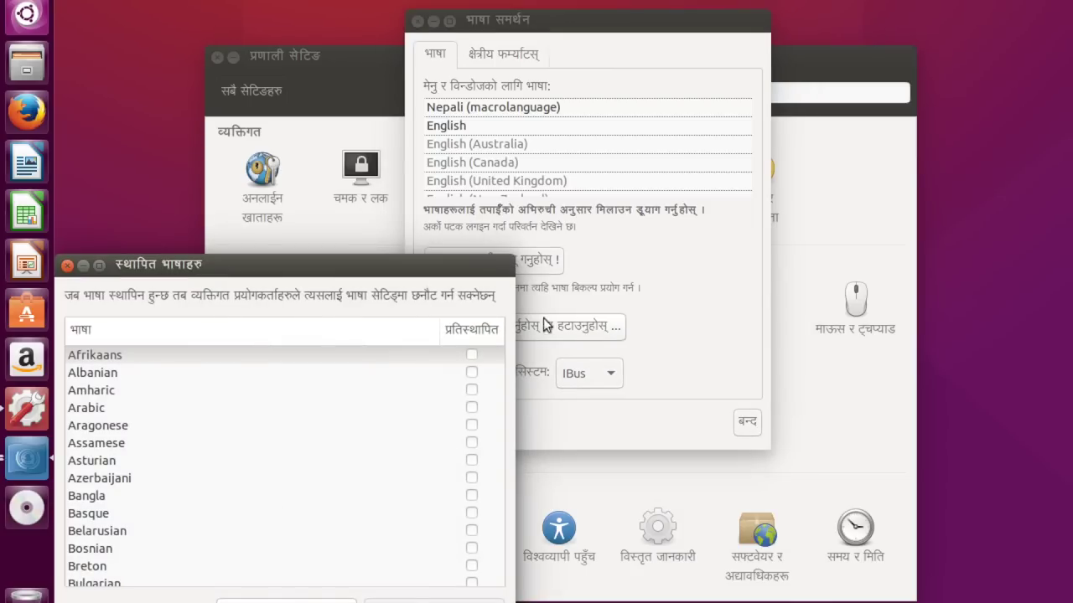
left_click_drag(362, 264, 391, 112)
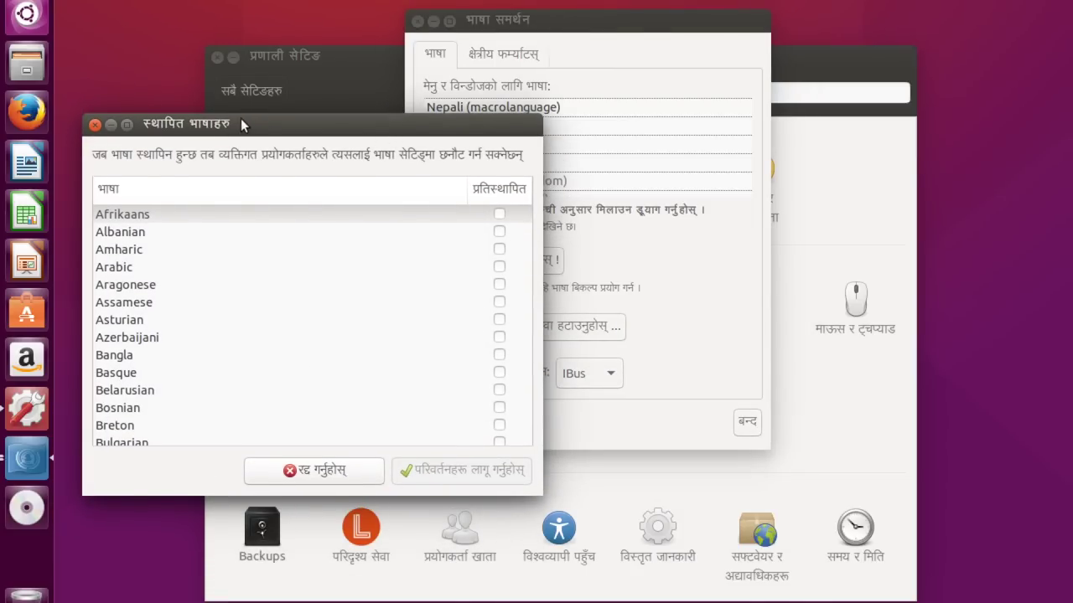
left_click(96, 126)
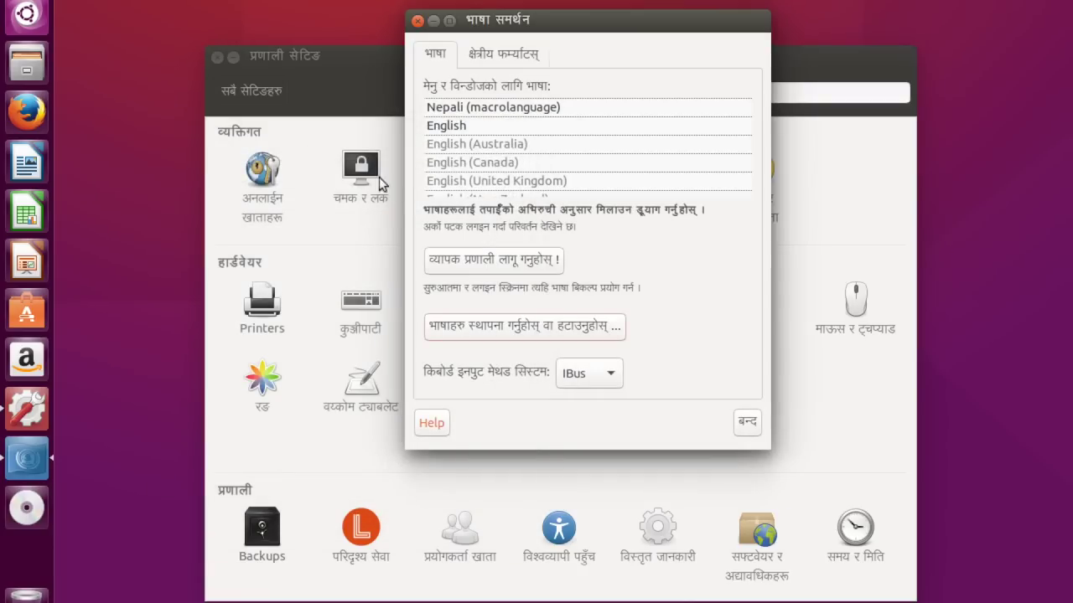
- Check the number, date and currency examples in the regional formats (क्षेत्रीय फर्म्याटस्), and close Language Support
left_click(491, 144)
left_click(494, 53)
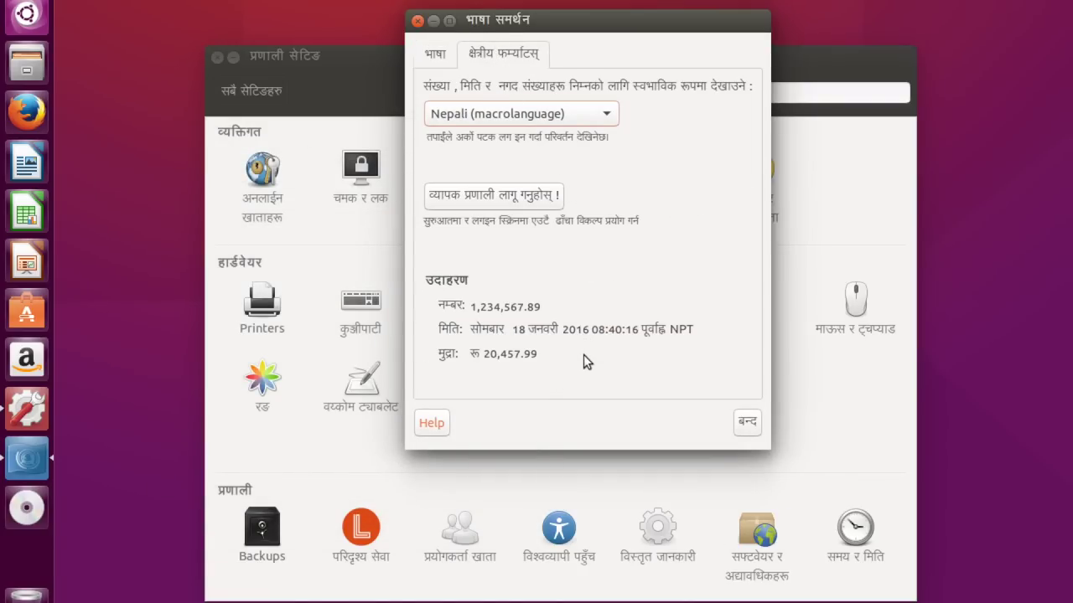
left_click(740, 424)
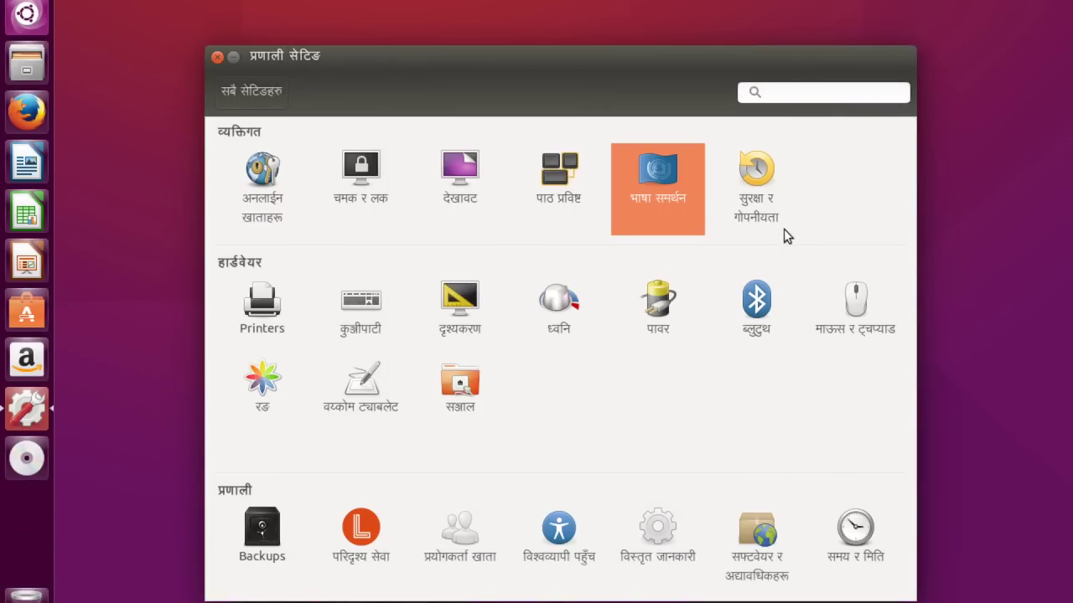
- Look through the security, files and applications, search and diagnostics pages of Security & Privacy (सुरक्षा र गोपनीयता), and return to all settings
left_click(768, 204)
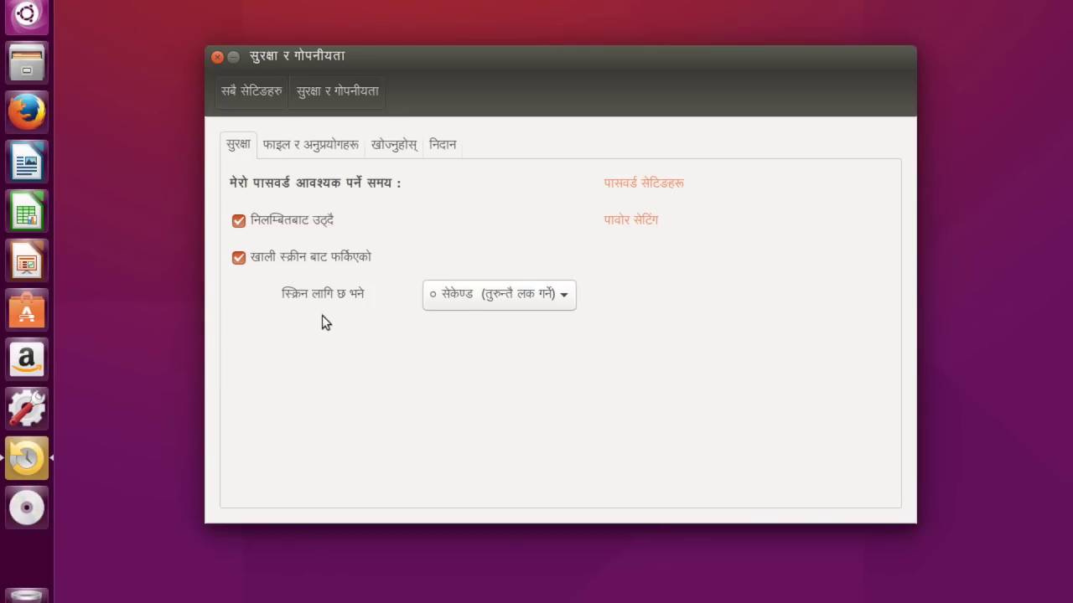
left_click(319, 146)
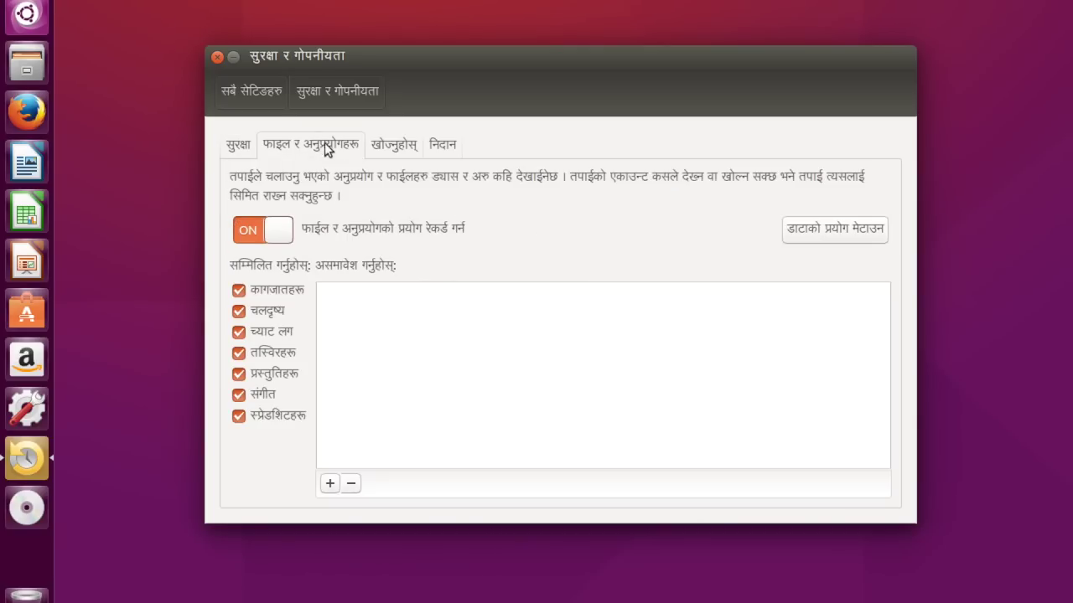
left_click(387, 149)
left_click(441, 150)
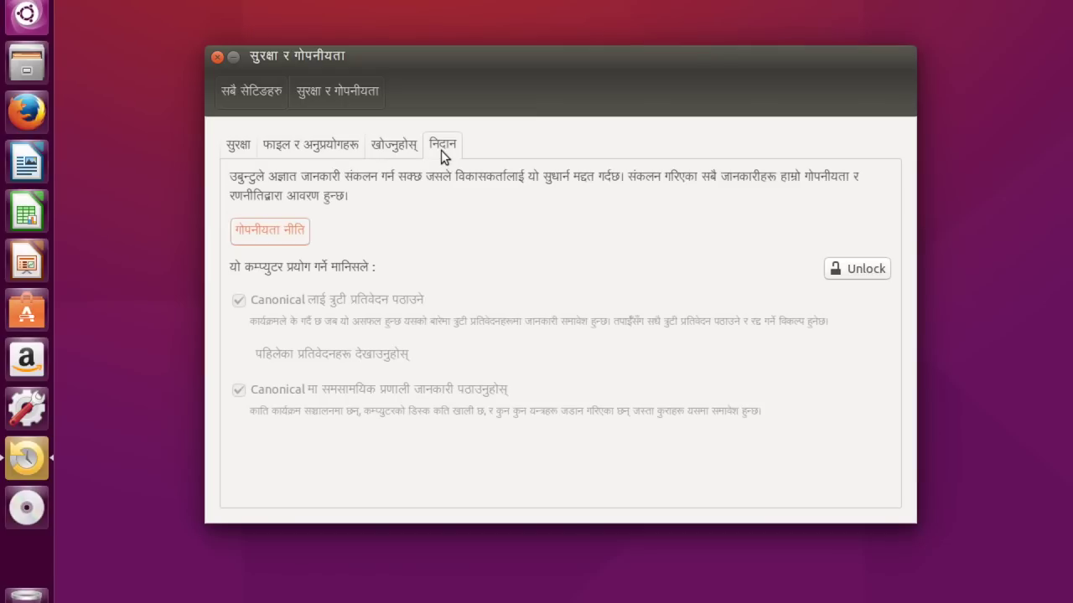
left_click(333, 103)
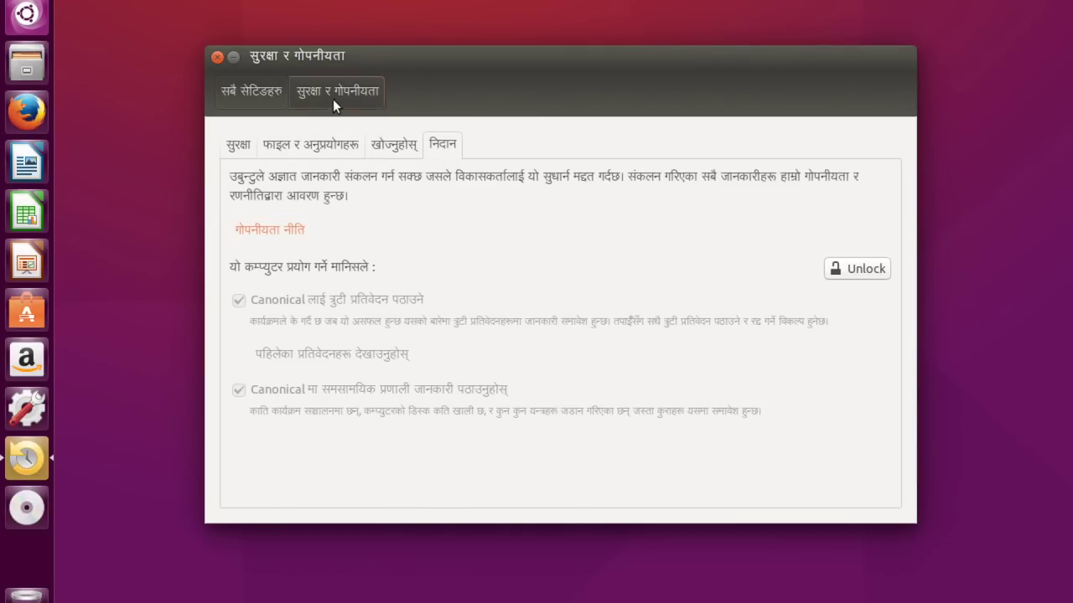
left_click(247, 88)
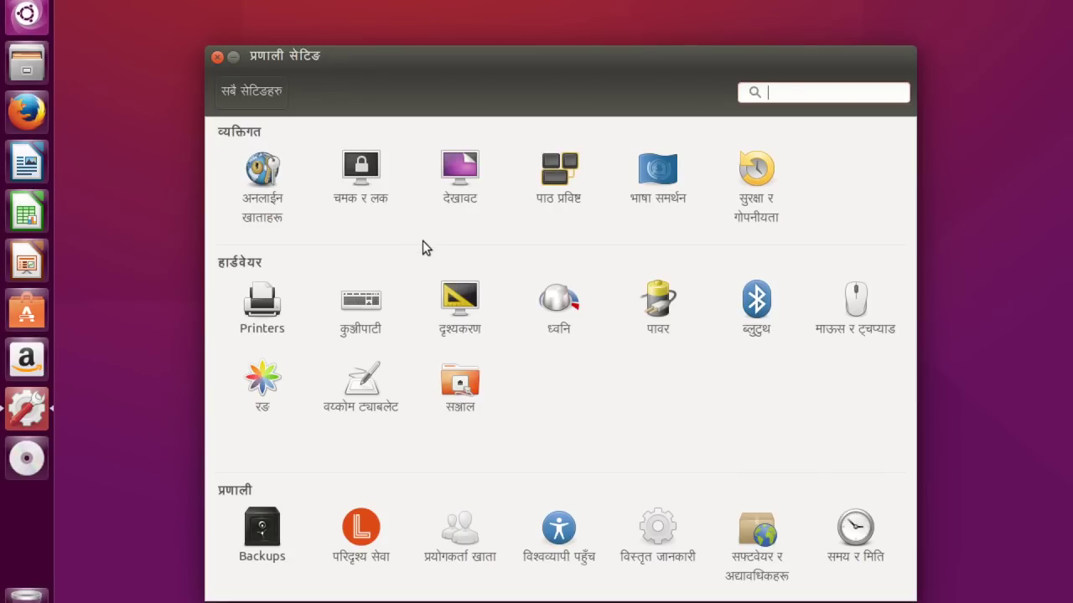
- Add Nepali as an input source in the Text Entry (पाठ प्रविष्ट) settings and close the settings window
left_click(554, 186)
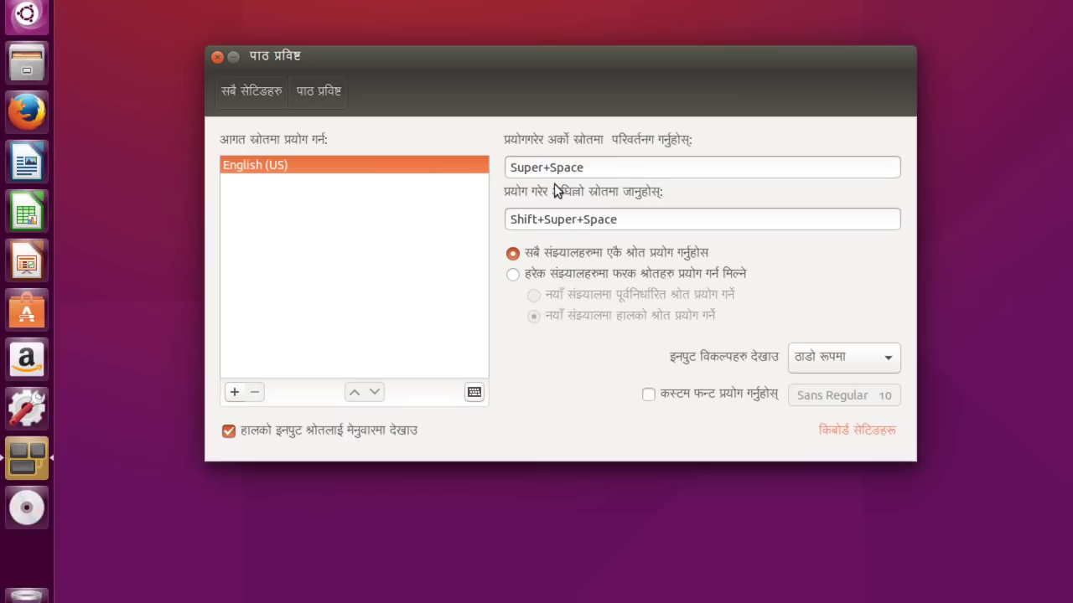
left_click(236, 398)
type("nepal")
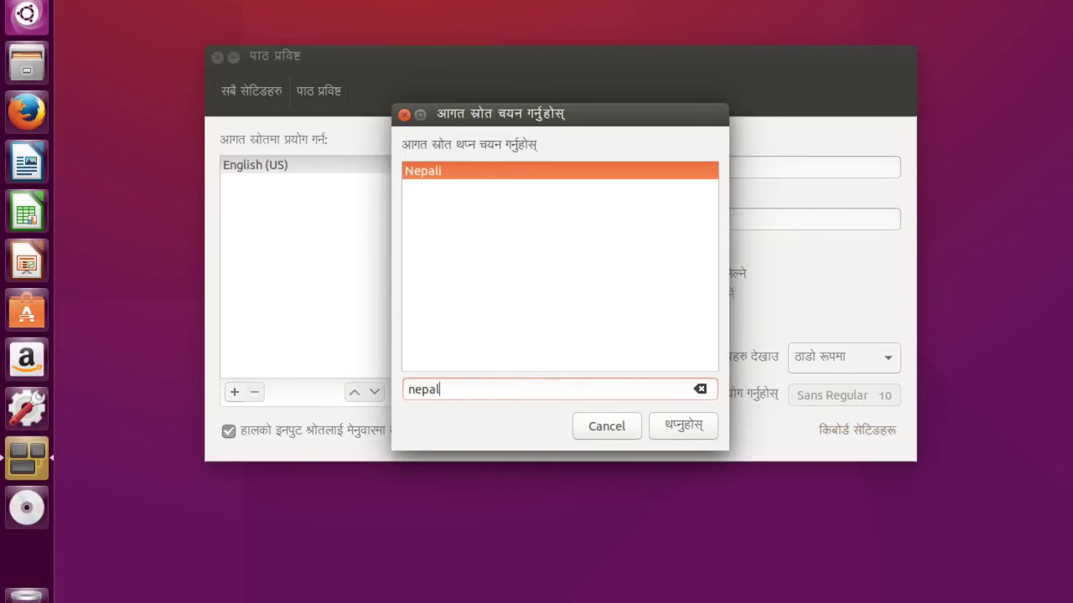
key("Return")
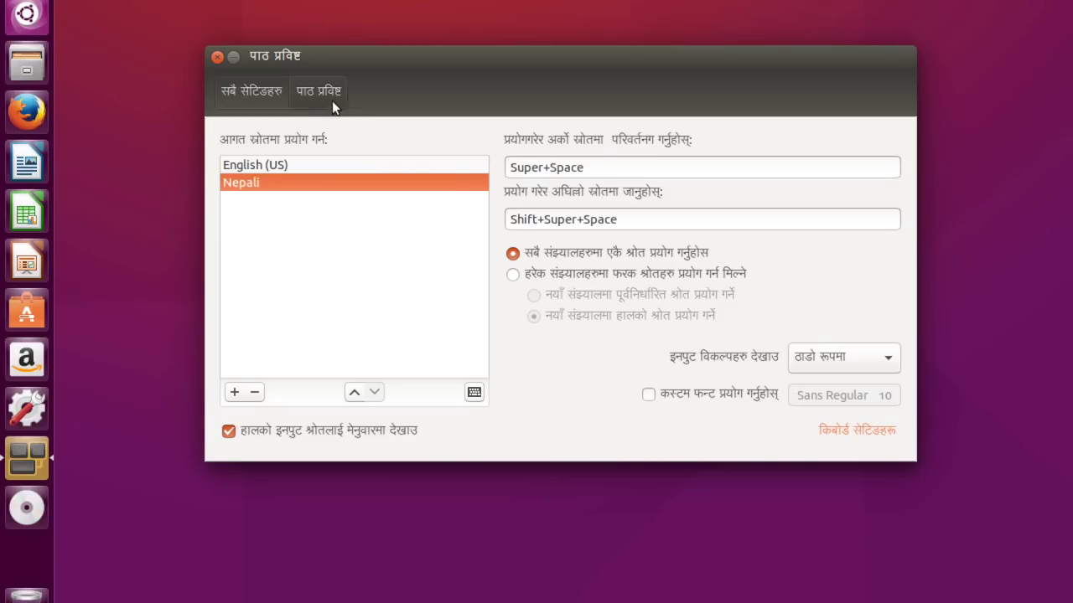
left_click(218, 56)
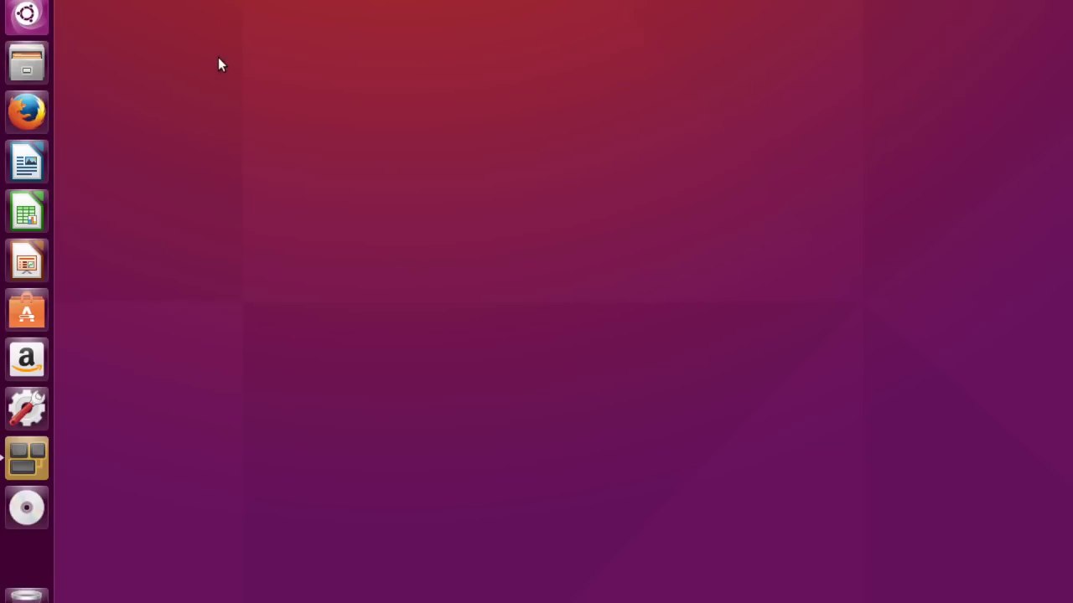
- Check the available keyboard input sources from the desktop's input indicator without switching the current one
left_click(913, 0)
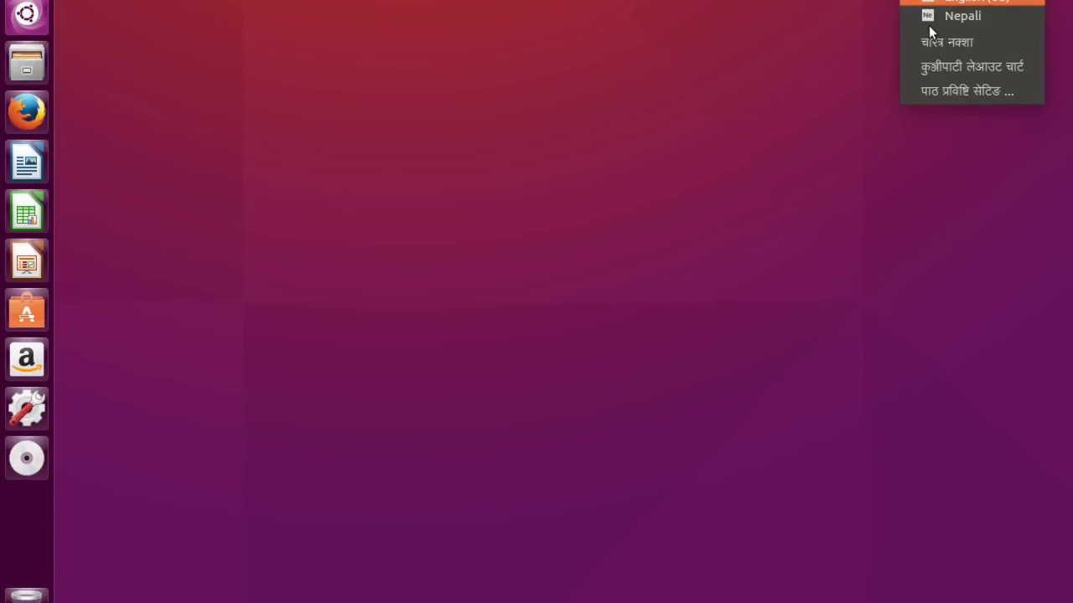
left_click(754, 81)
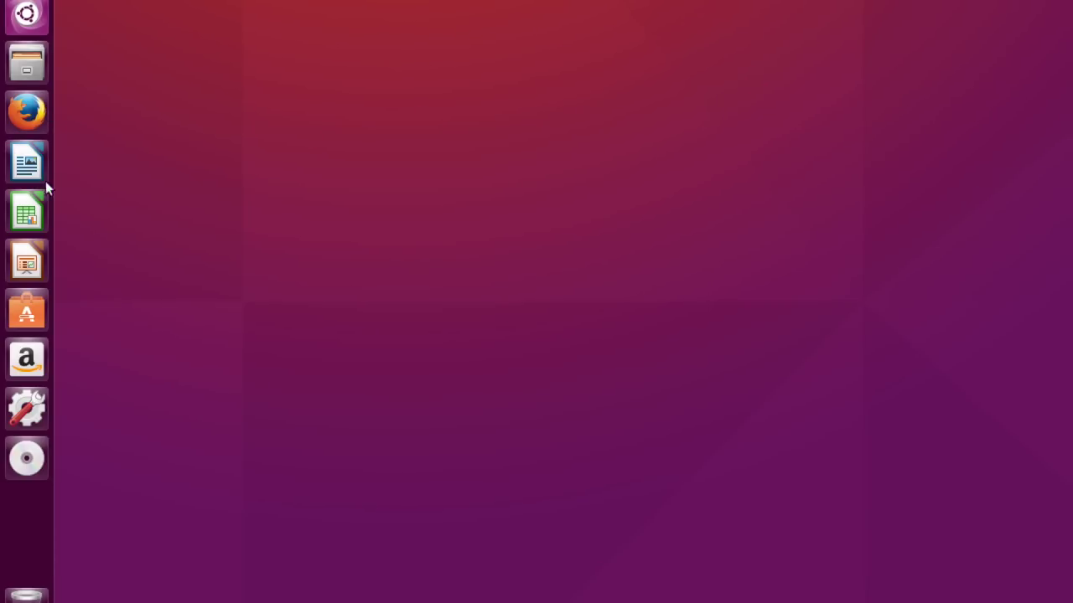
- Search the Dash for "br" and launch the Ubuntu browser (ब्राउजर)
left_click(32, 25)
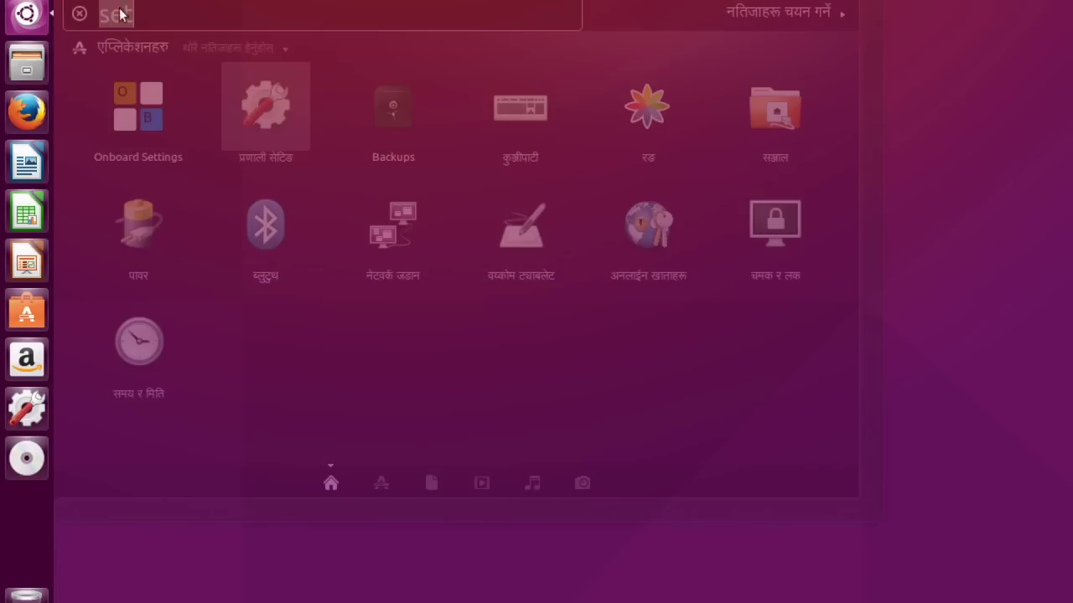
type("b")
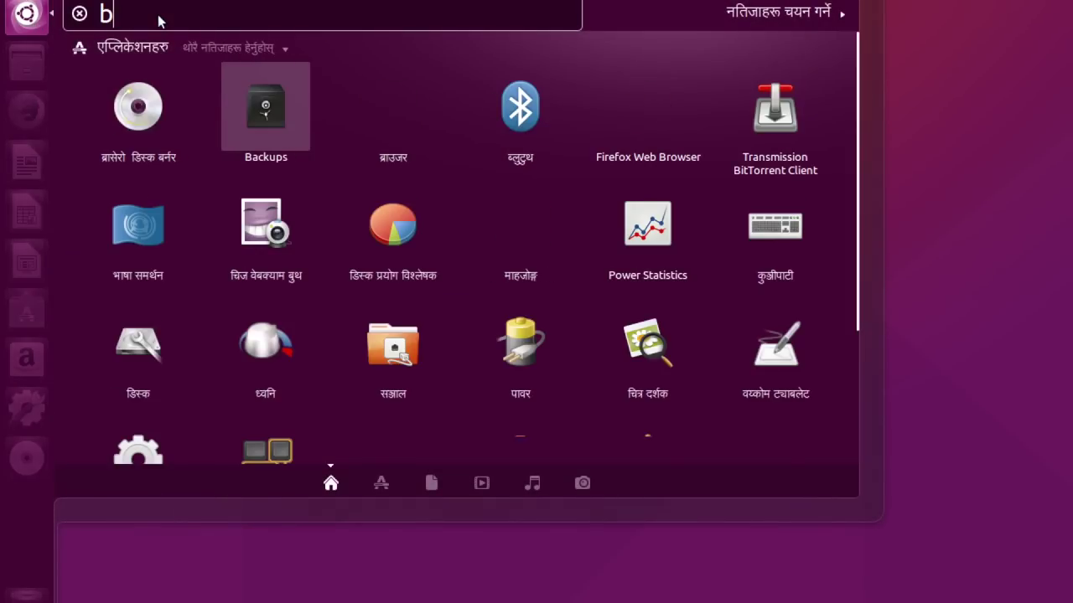
type("r")
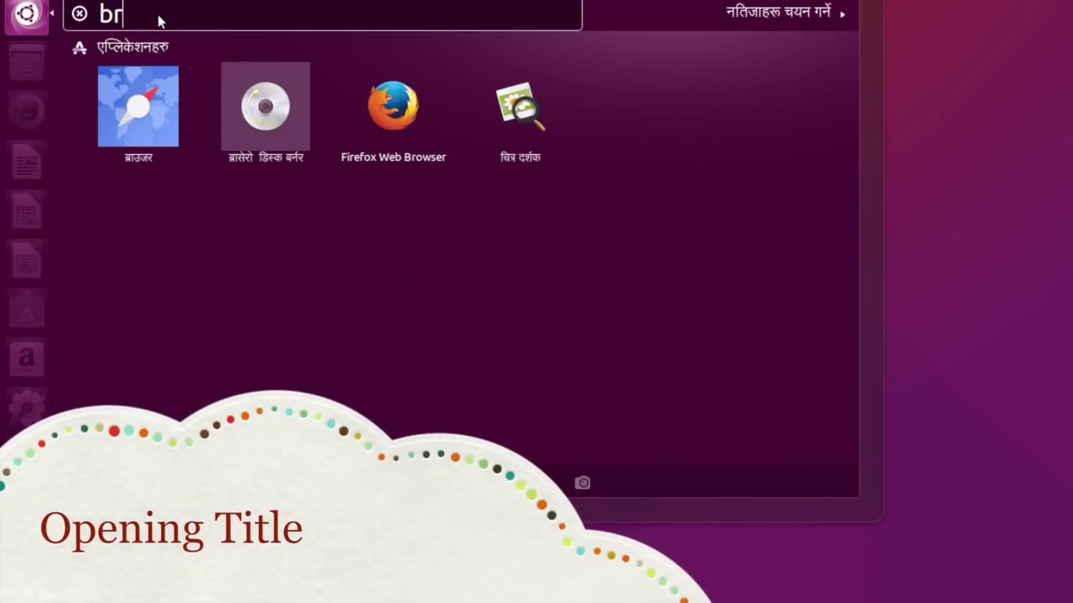
left_click(145, 109)
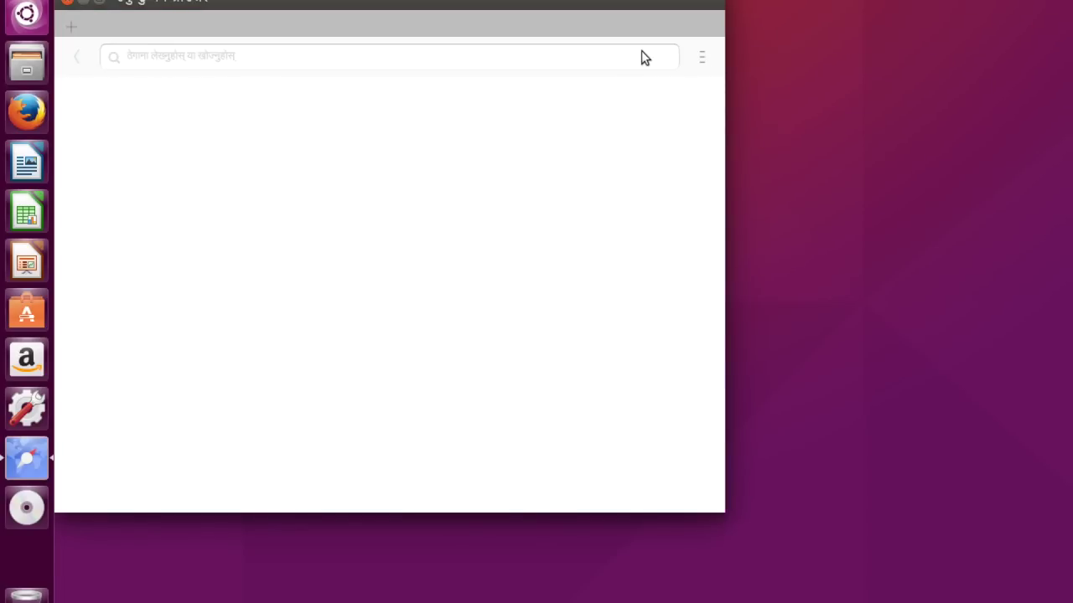
left_click(486, 53)
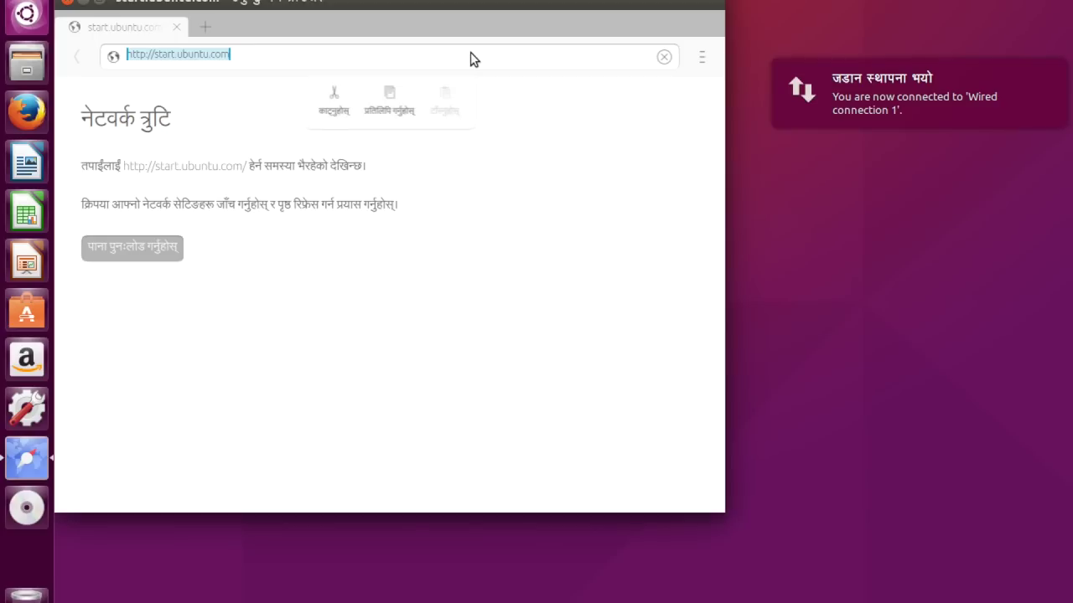
key("BackSpace")
type("t")
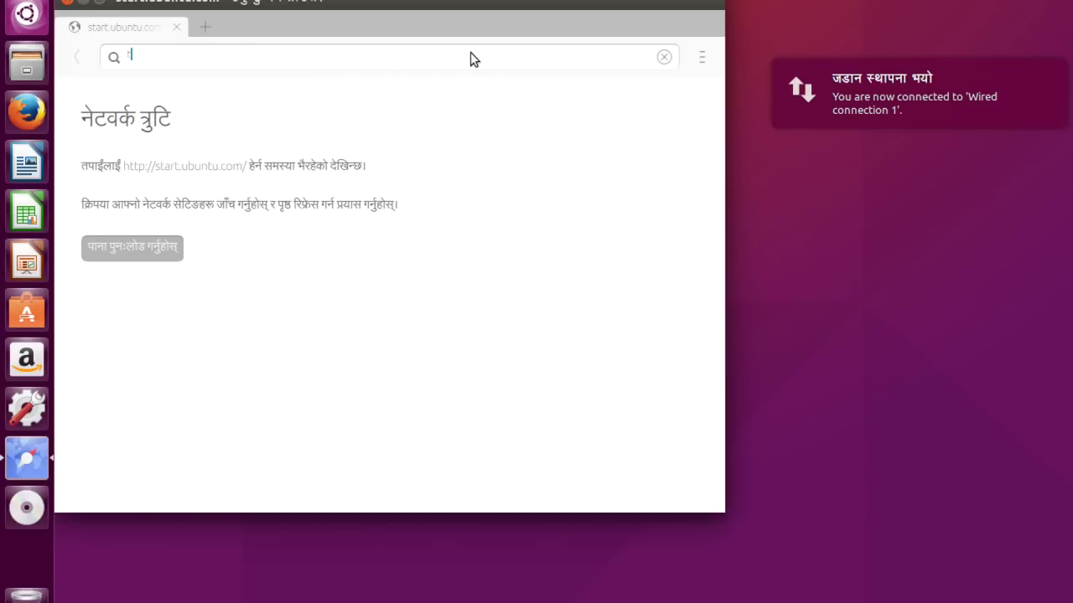
key("BackSpace")
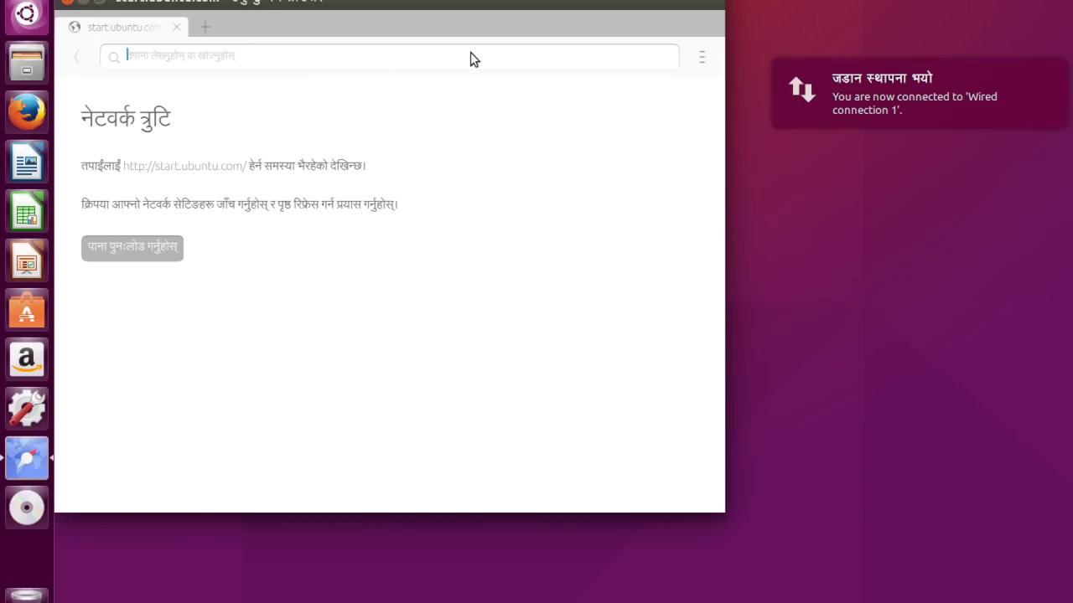
type("www")
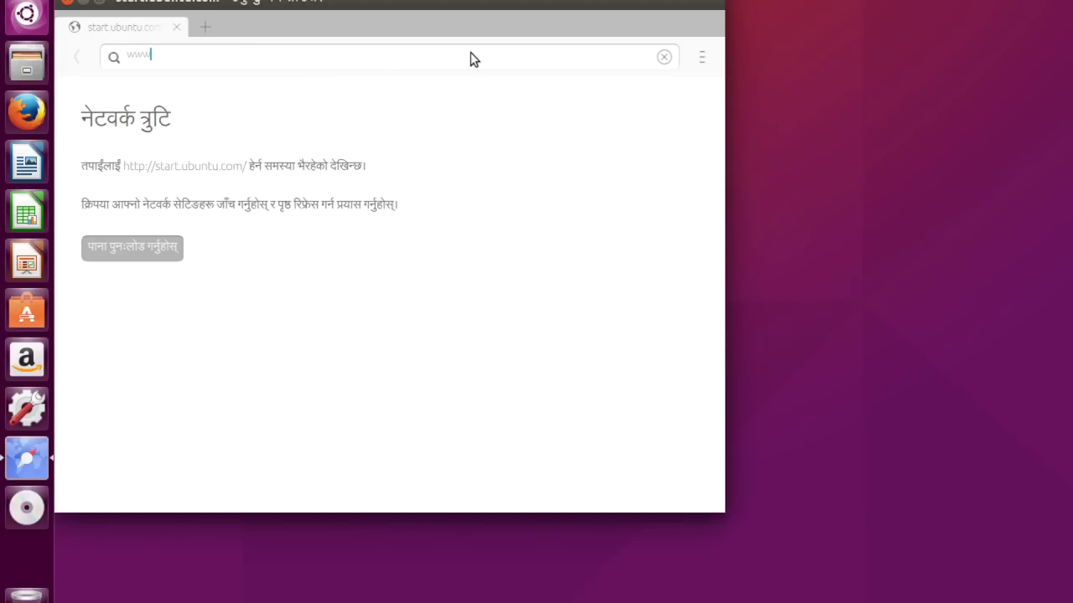
type(".")
type(".gmail.co")
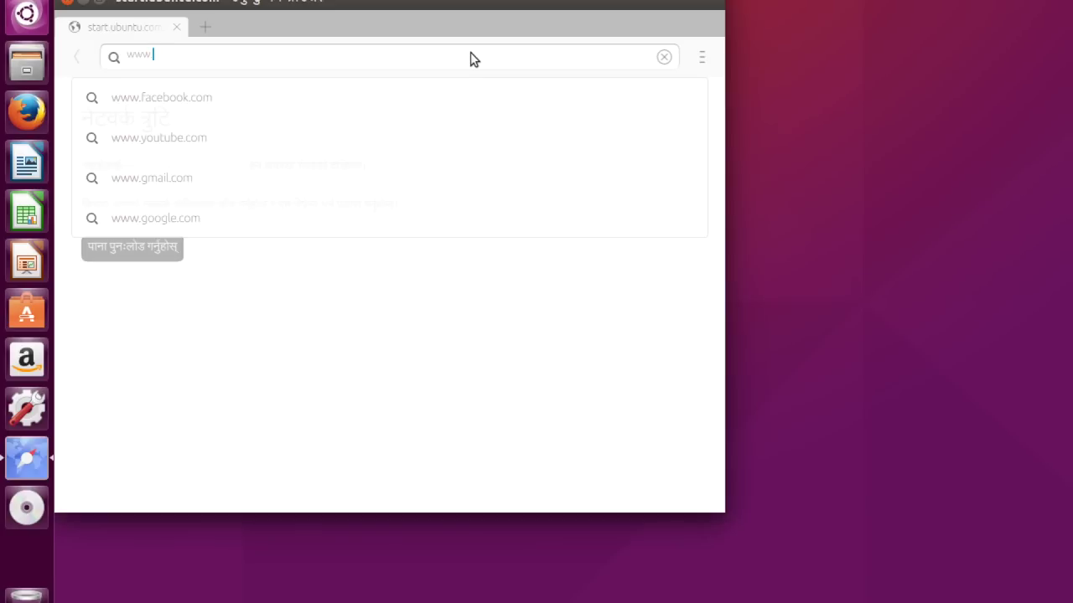
type("m")
key("Return")
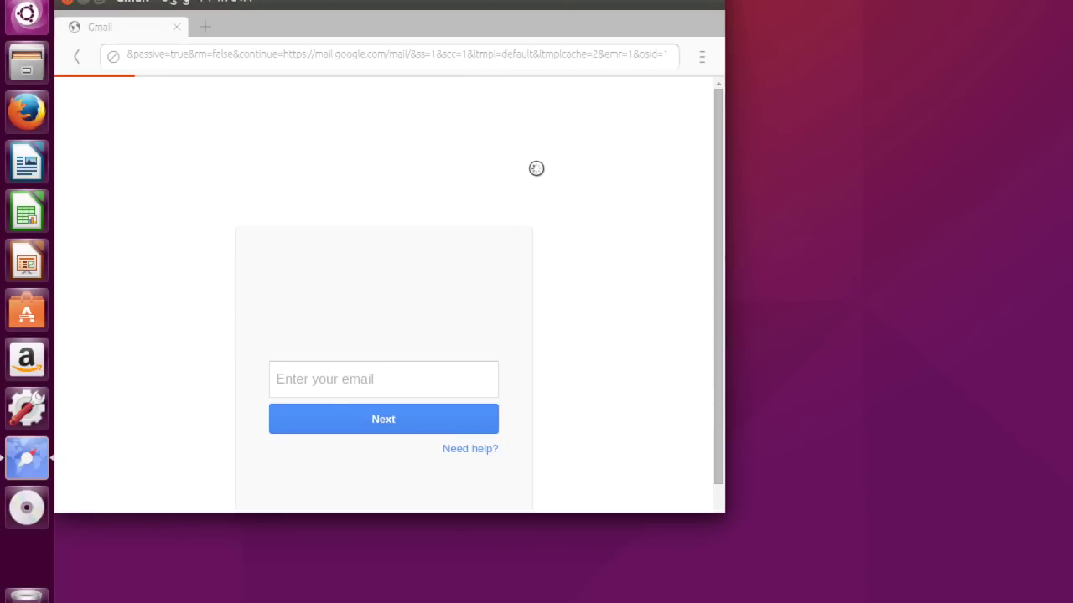
- Move the browser window away from the launcher and go back from the Gmail sign-in page to the previous page
left_click(378, 61)
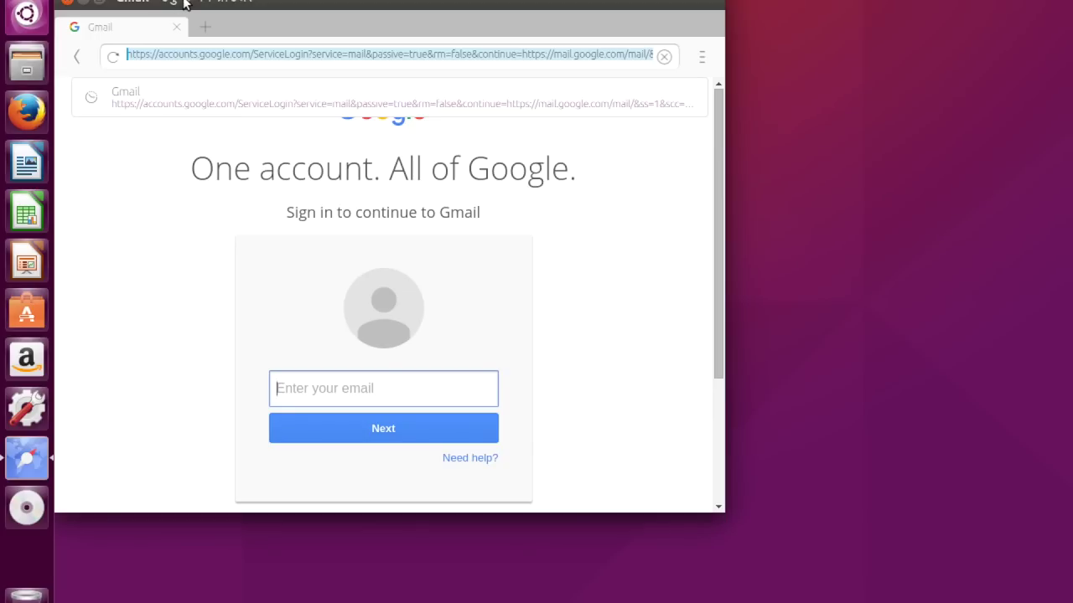
left_click_drag(209, 4, 376, 26)
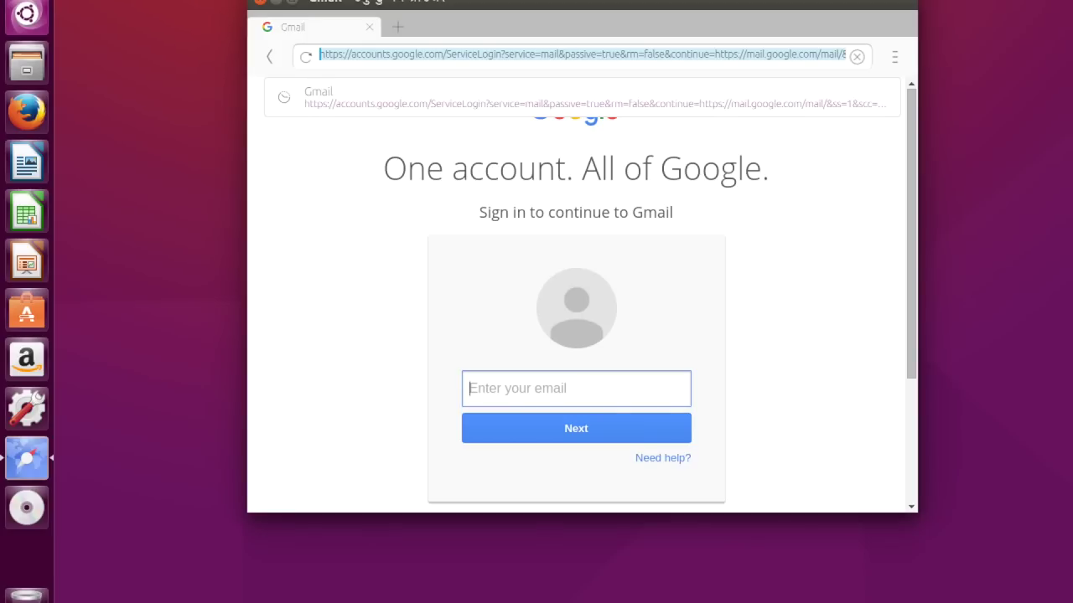
left_click(267, 52)
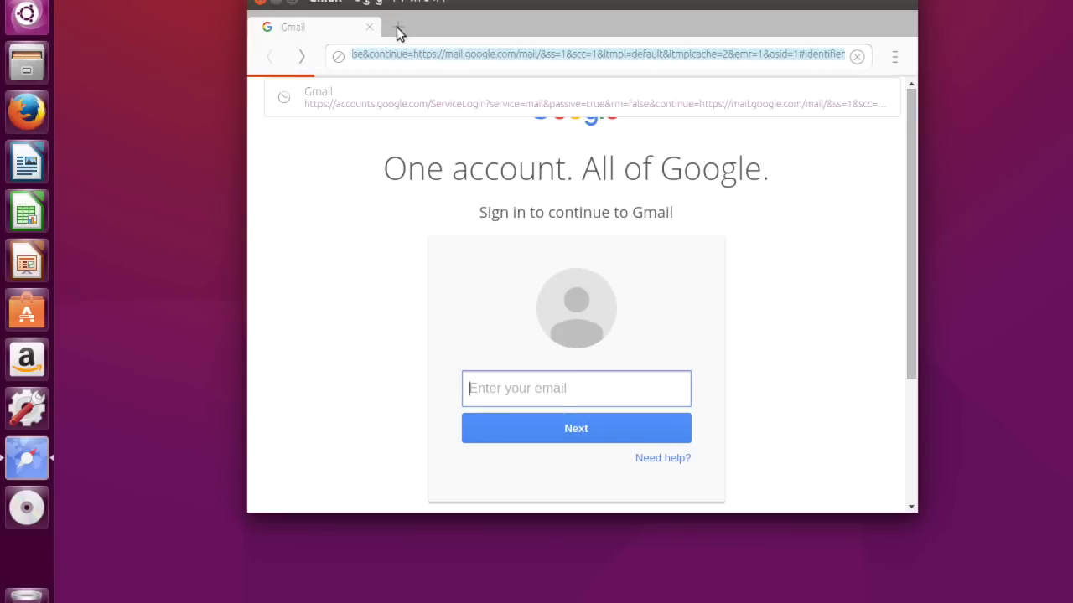
- View the bookmarks (पुस्तकचिनोहरू) in a new tab, look over the browser's settings (सेटिङ्), and close the browser
left_click(397, 27)
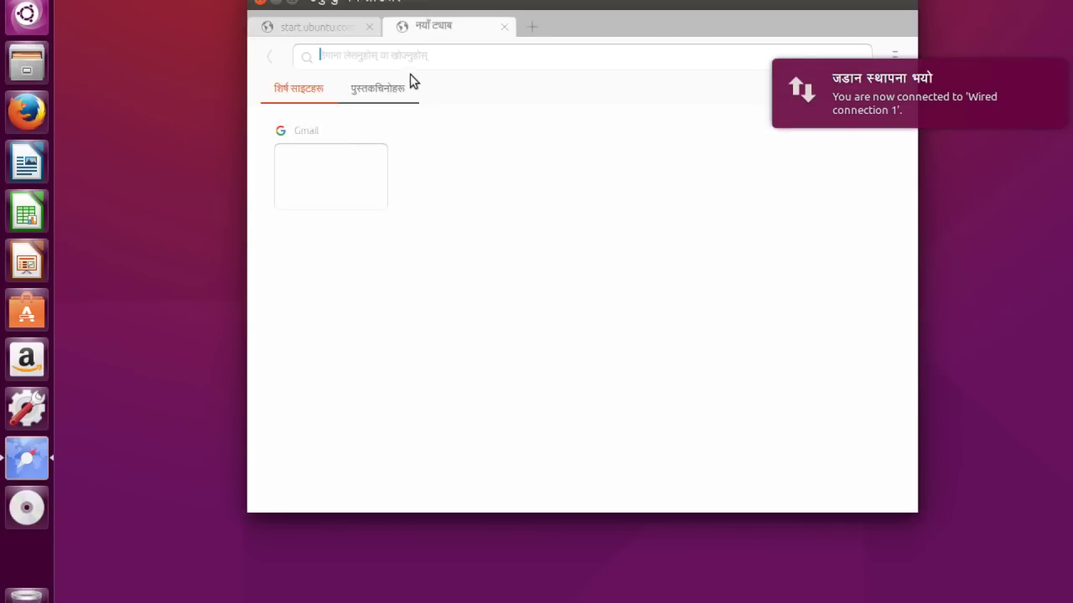
left_click(367, 91)
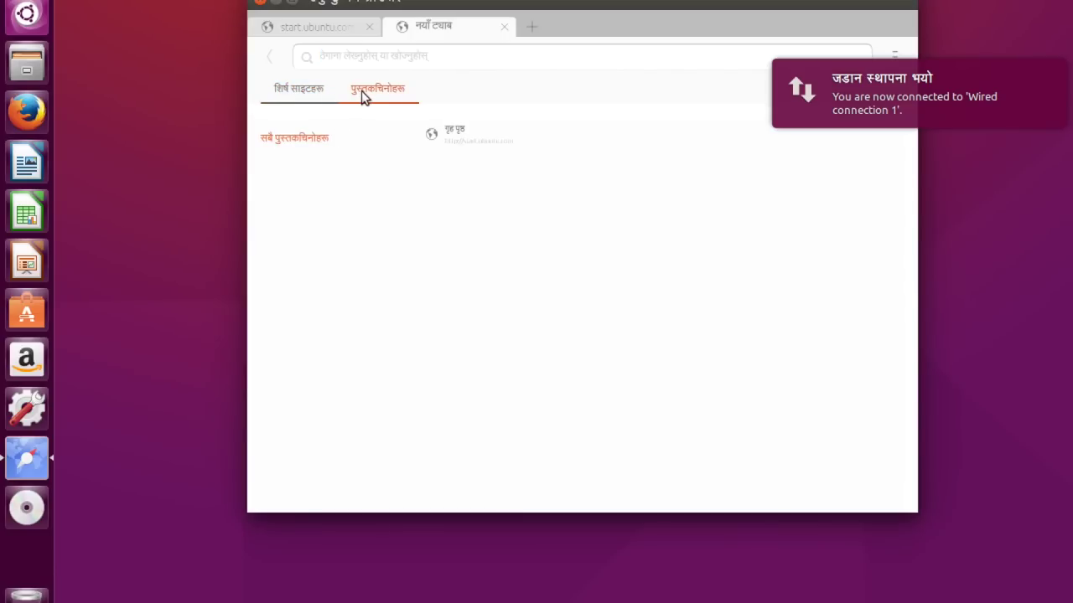
left_click(893, 56)
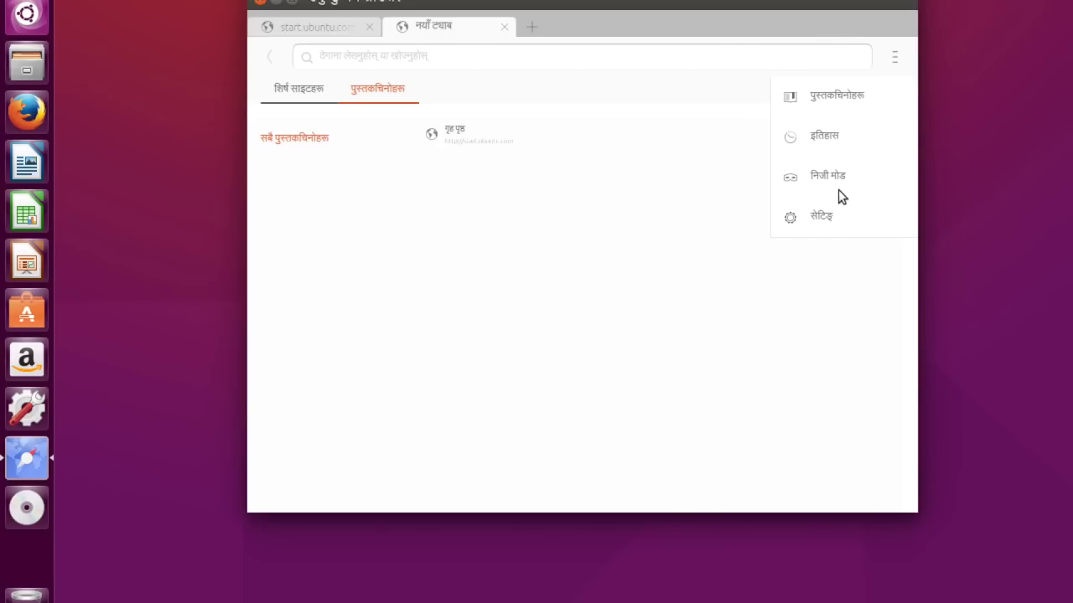
left_click(829, 217)
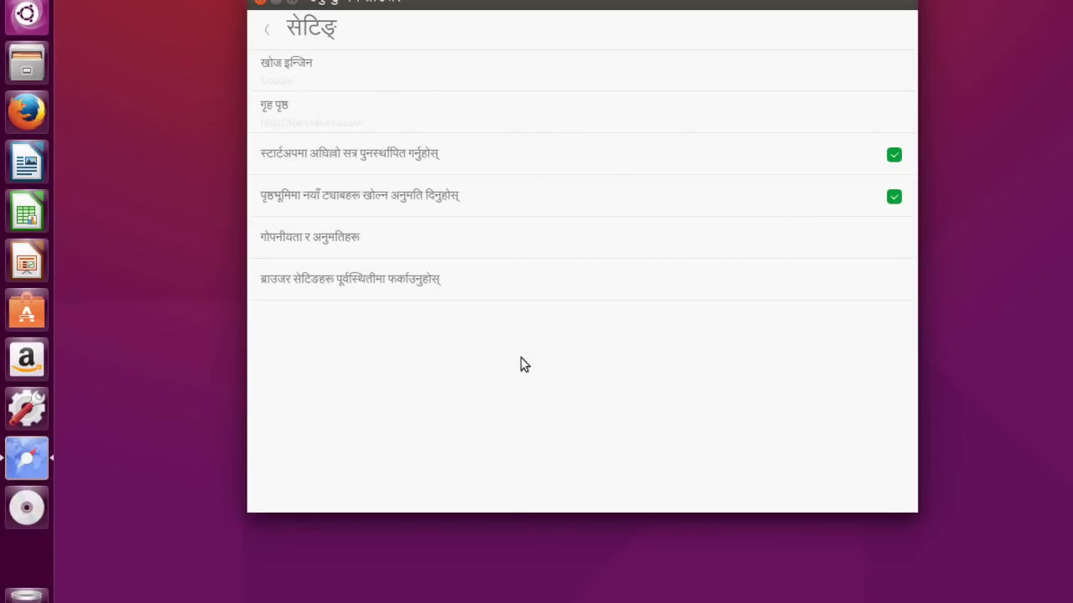
left_click(260, 3)
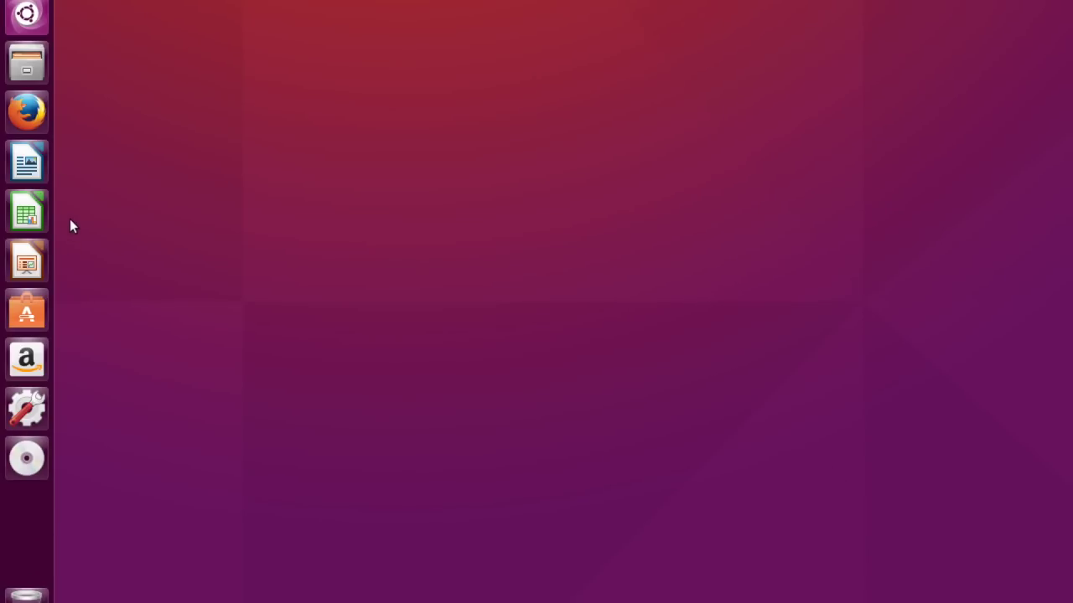
- Start LibreOffice Writer and open the character settings (क्यारेक्टरहरू) through the additional choices (धेरै...) of the text language
left_click(32, 154)
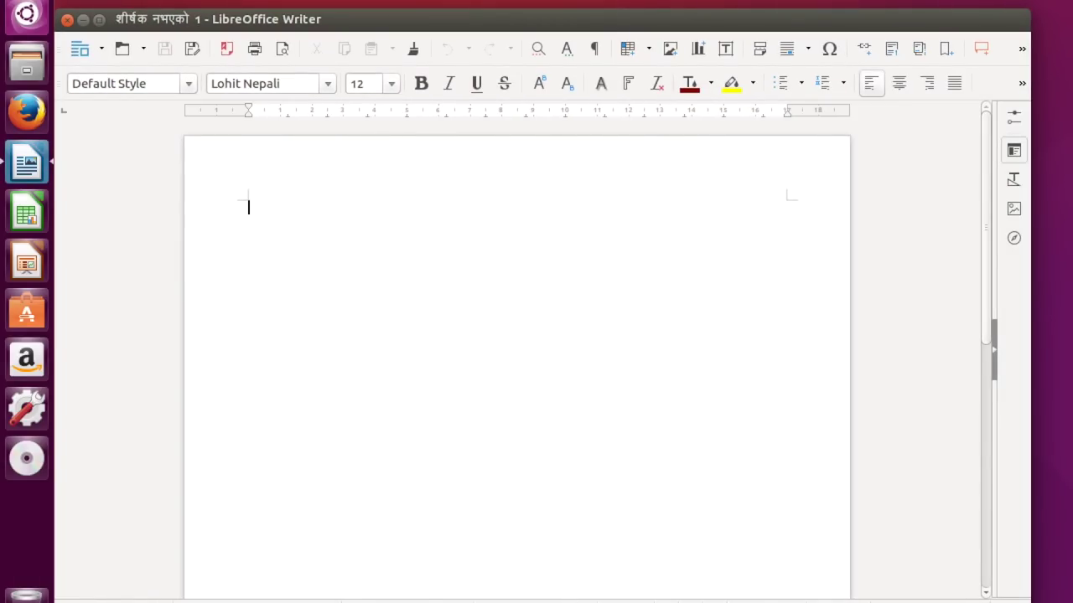
left_click(553, 602)
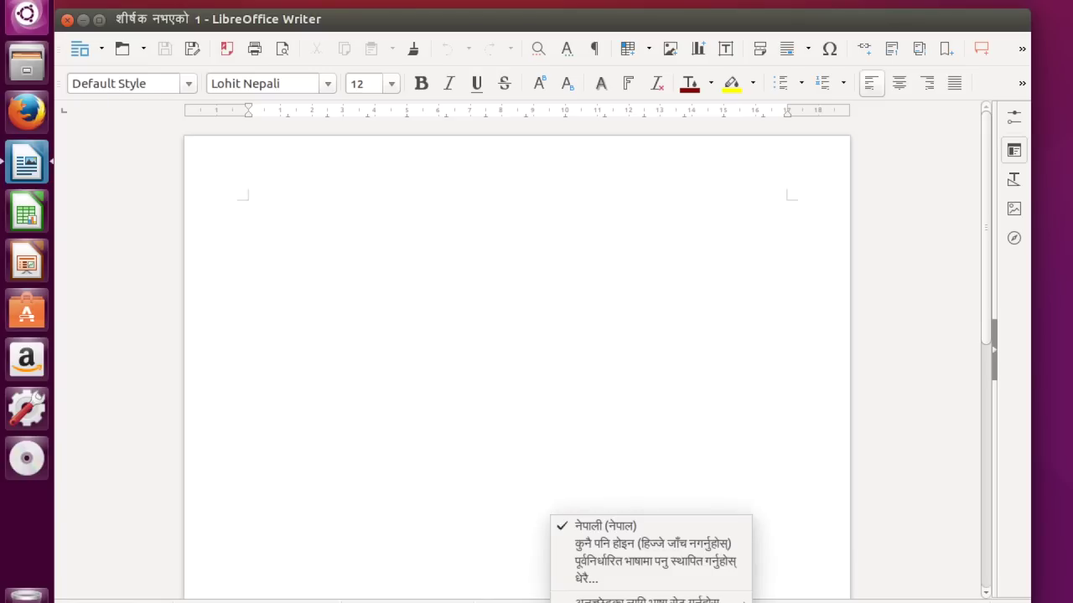
left_click(688, 586)
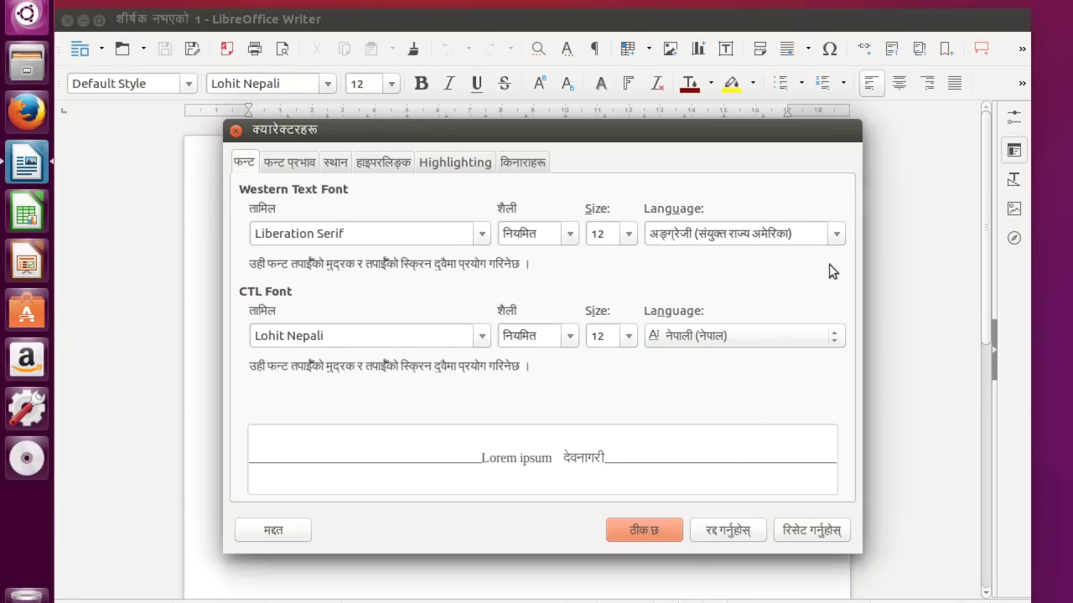
- Look through the font effects, position, hyperlink, highlighting and borders pages of the character settings, and close Writer without changes
left_click(286, 165)
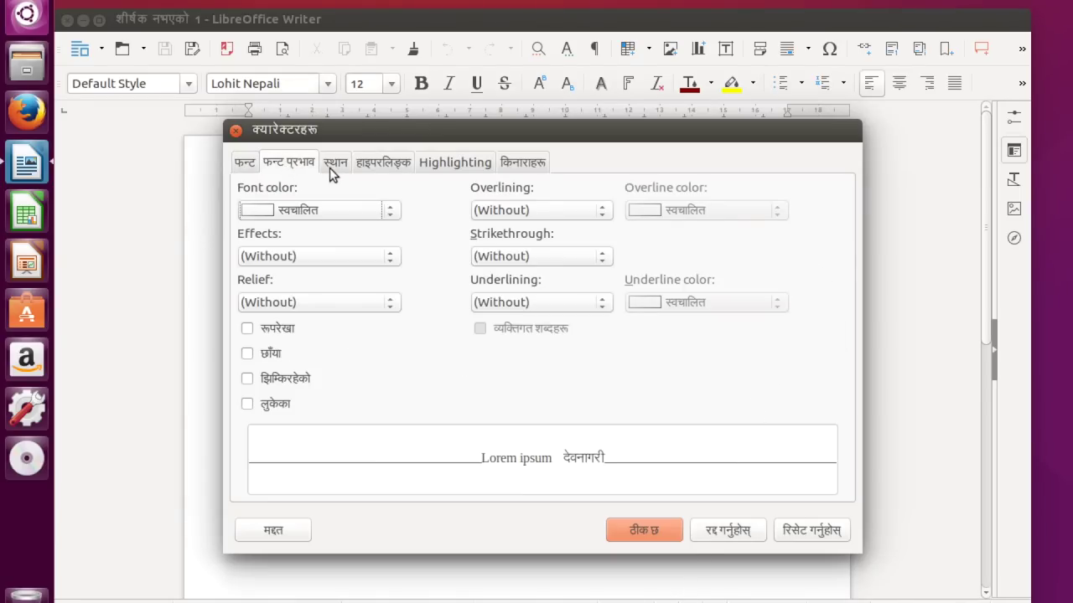
left_click(329, 165)
left_click(381, 165)
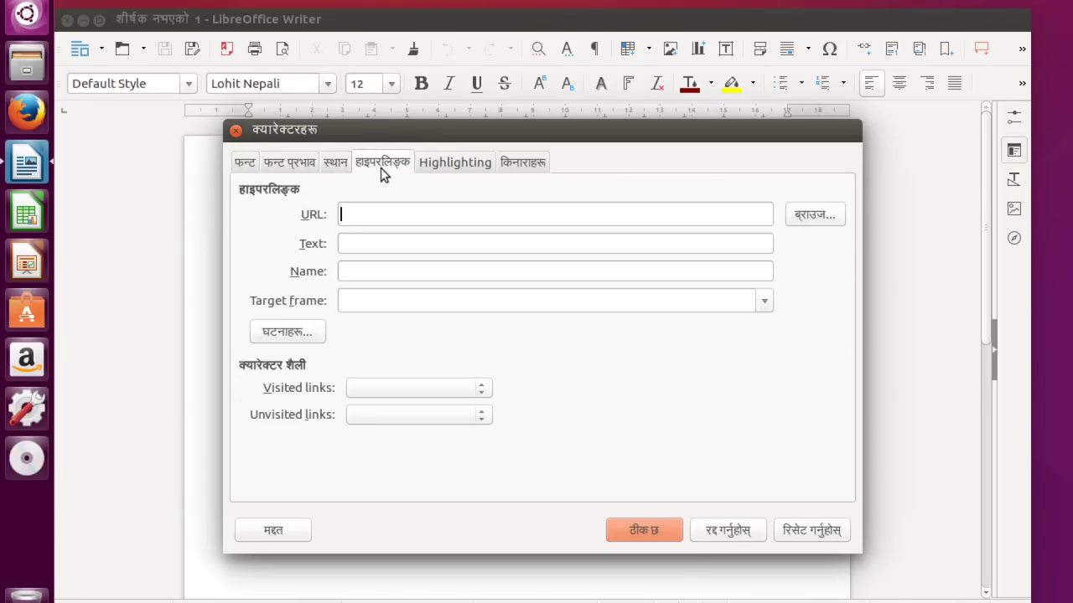
left_click(472, 165)
left_click(526, 165)
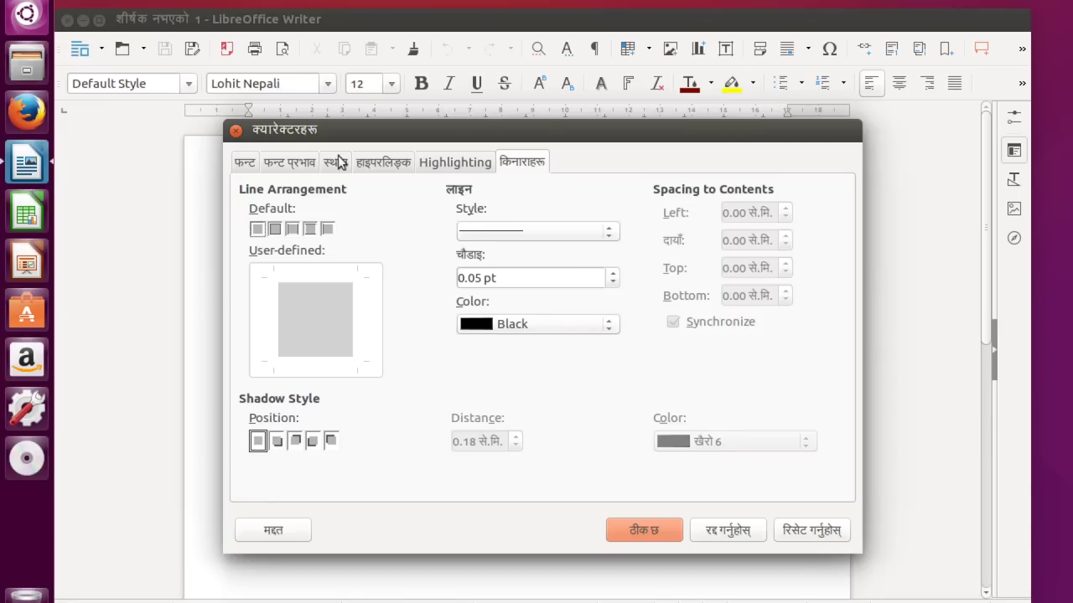
left_click(237, 132)
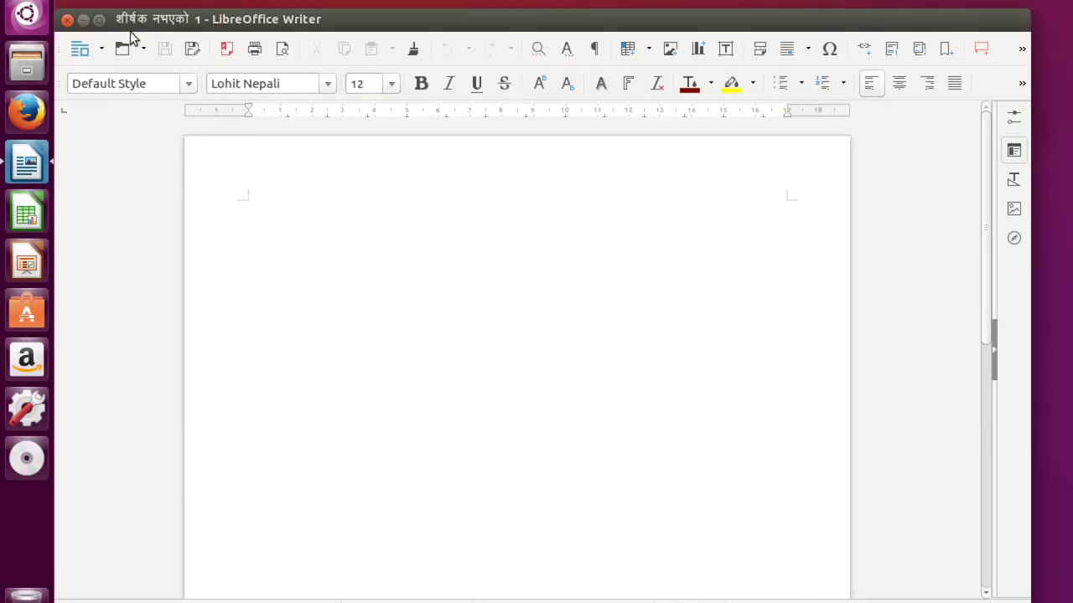
left_click(68, 19)
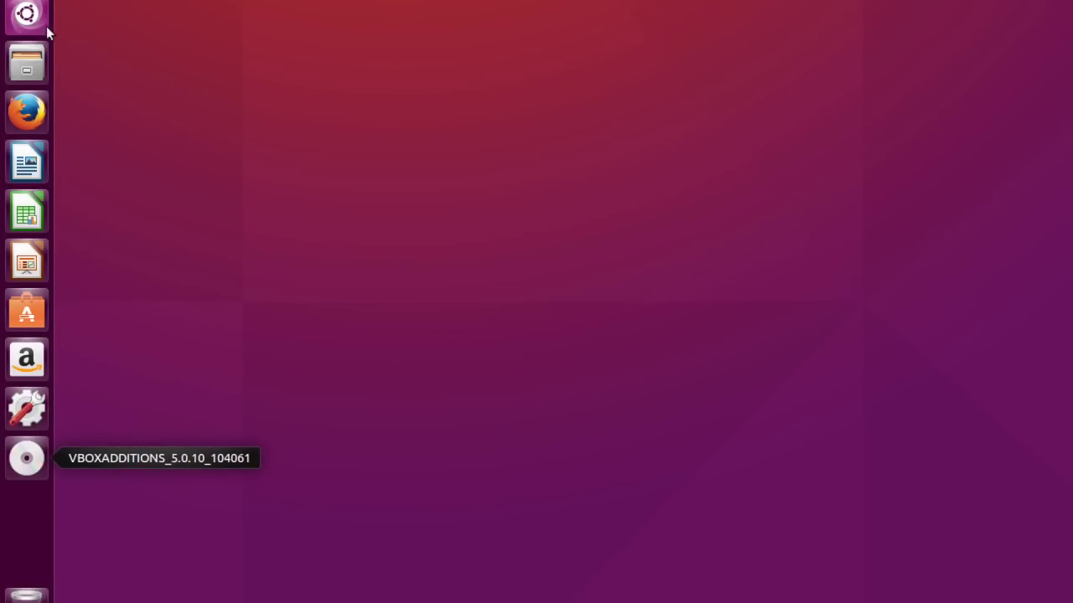
- Find applications matching "br" in the Dash and launch the image viewer (चित्र दर्शक)
left_click(27, 15)
type("br")
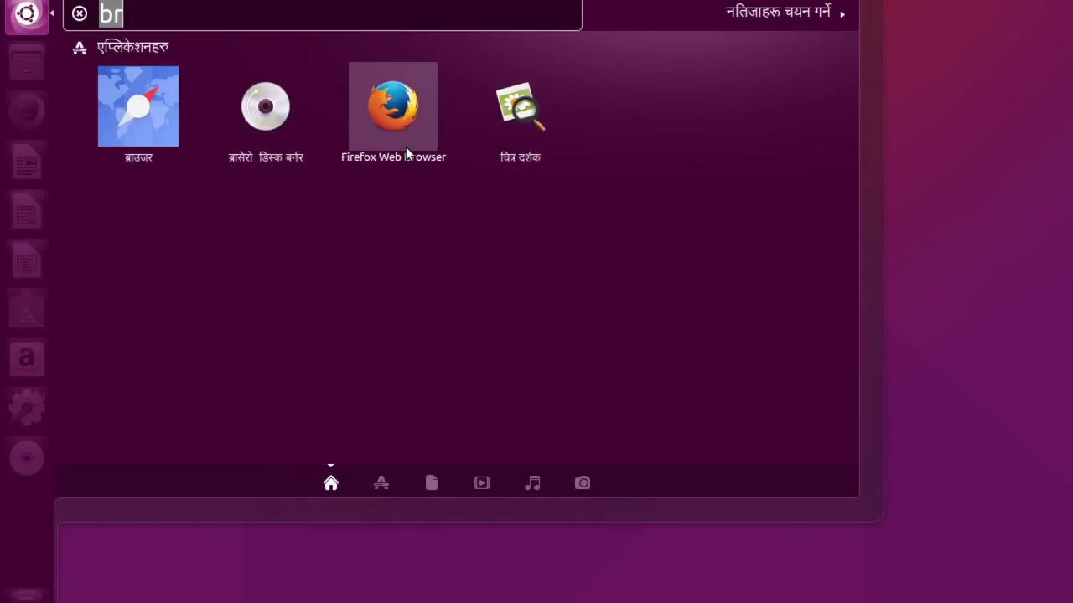
left_click(522, 135)
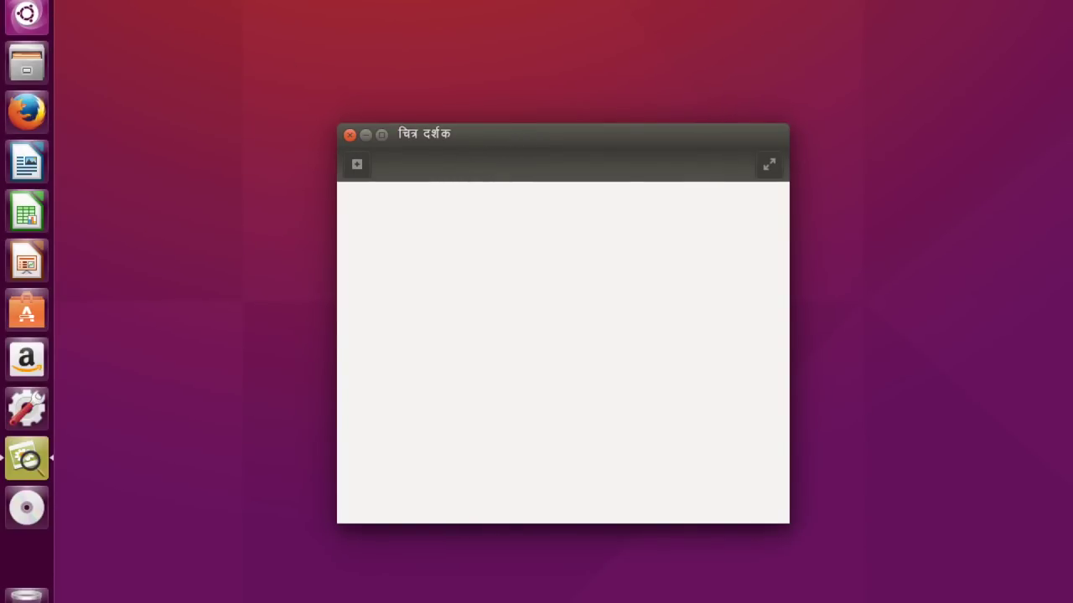
- Browse the image viewer's editing, view and help commands, and open its About (बारेमा) information
key("F10")
key("Right")
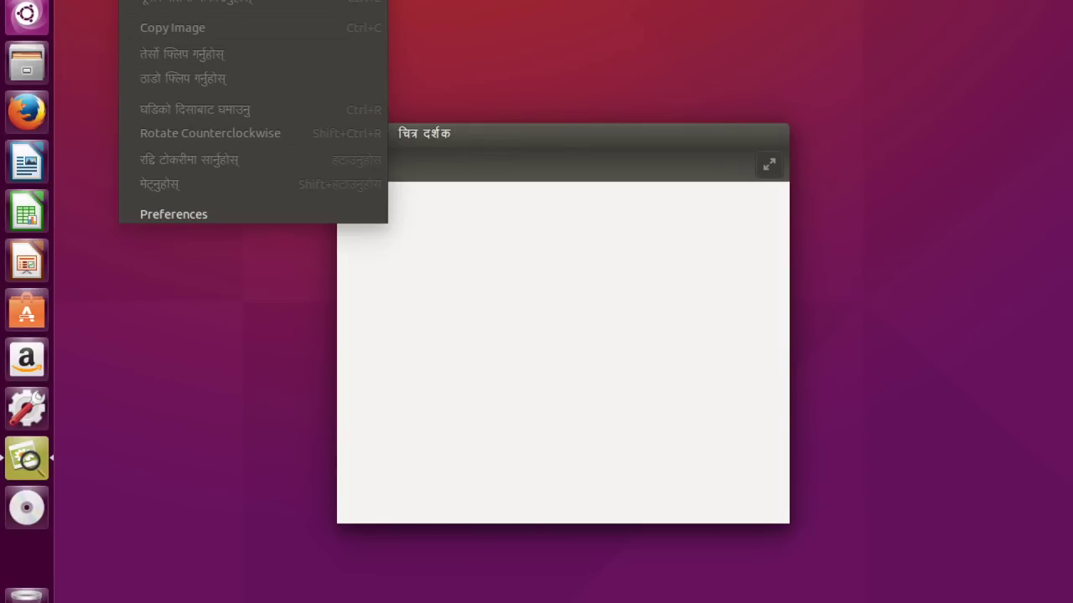
key("Right")
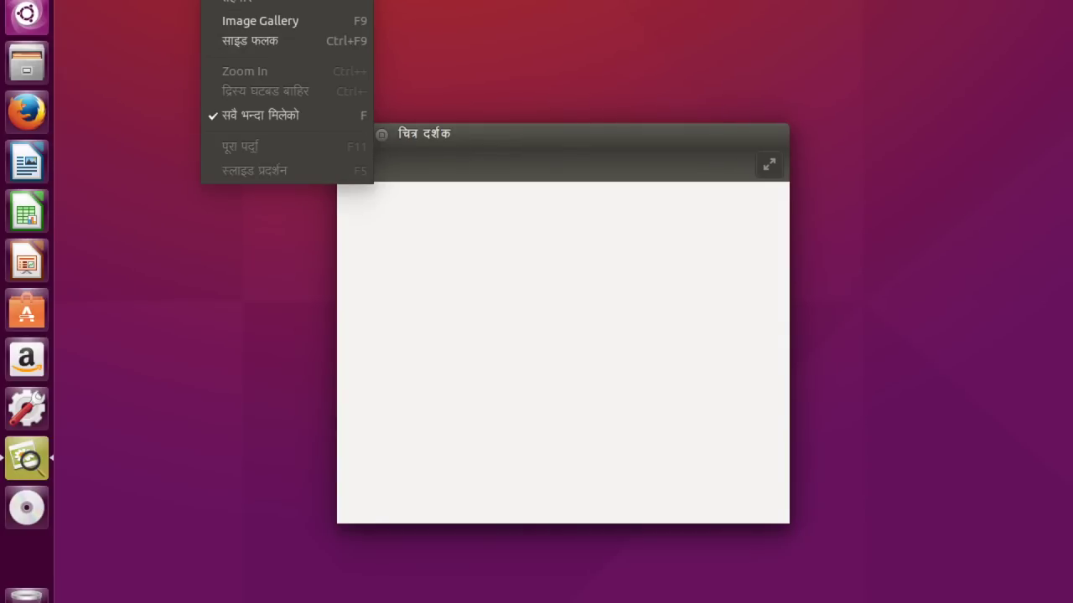
key("Right")
key("Right")
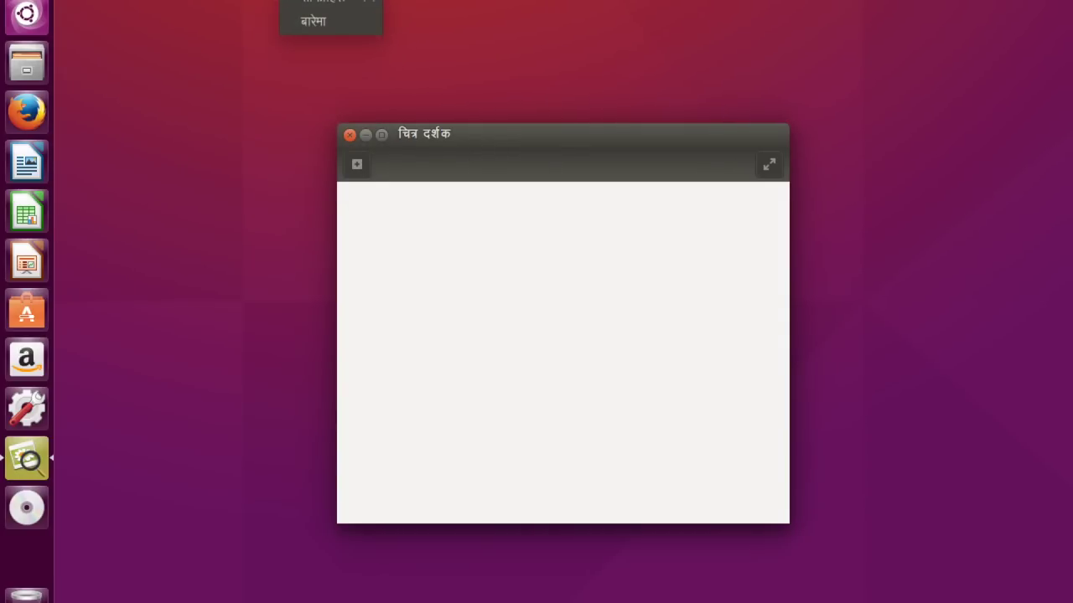
left_click(270, 49)
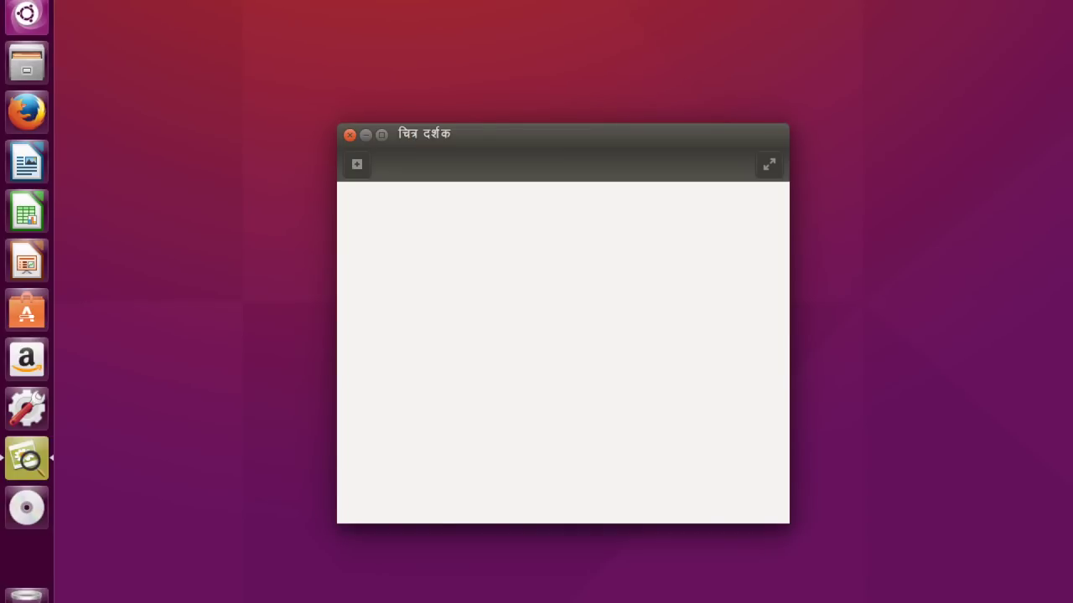
key("alt+h")
left_click(326, 24)
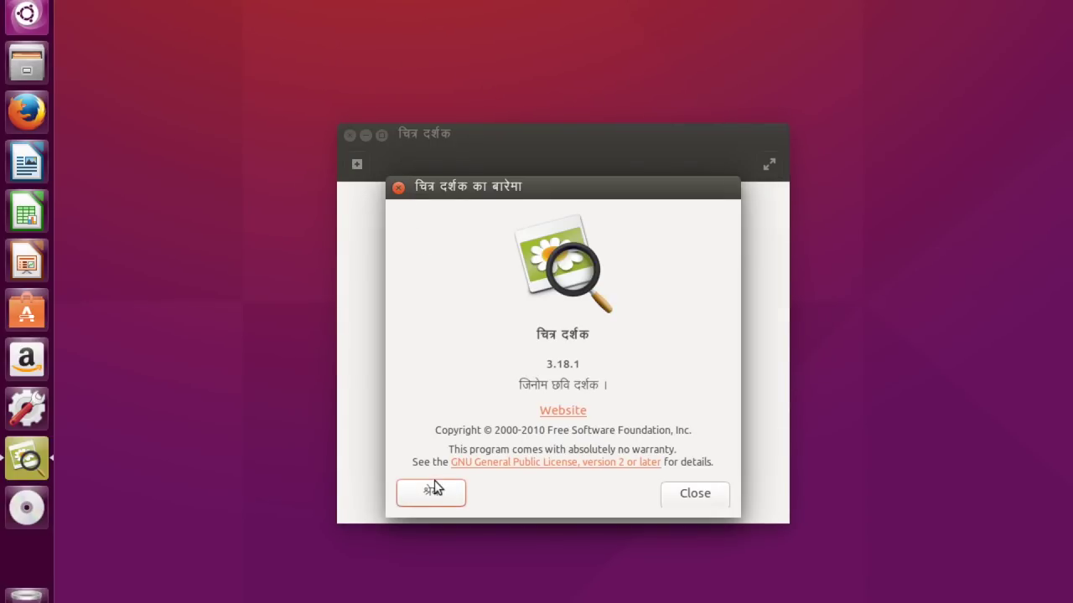
- Read the image viewer's credits (श्रेय) through to the translation and Launchpad contributors, and close the viewer
left_click(433, 492)
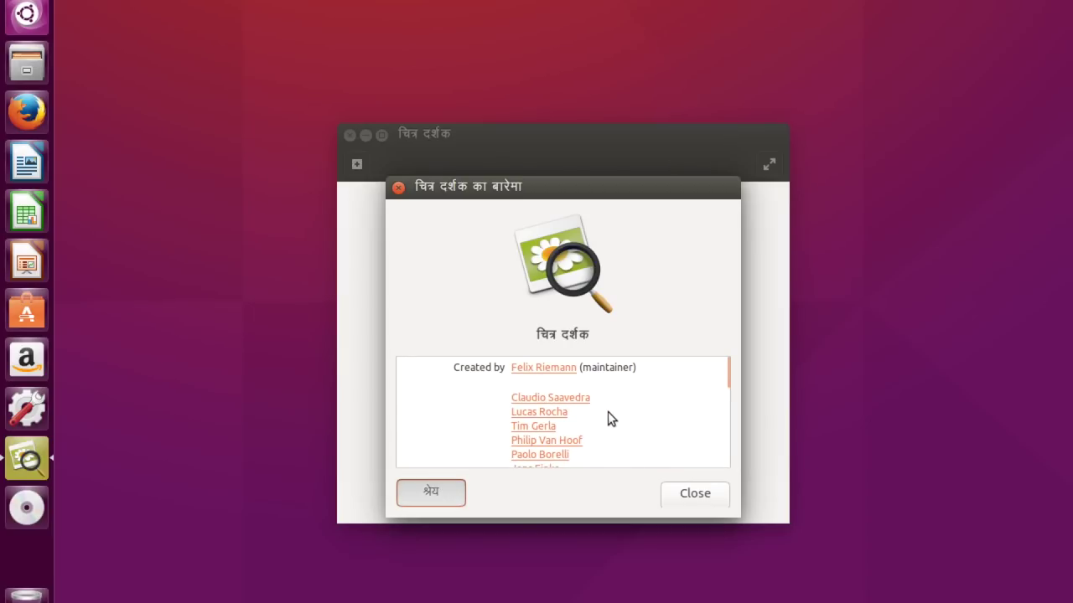
scroll(608, 416, "down", 5)
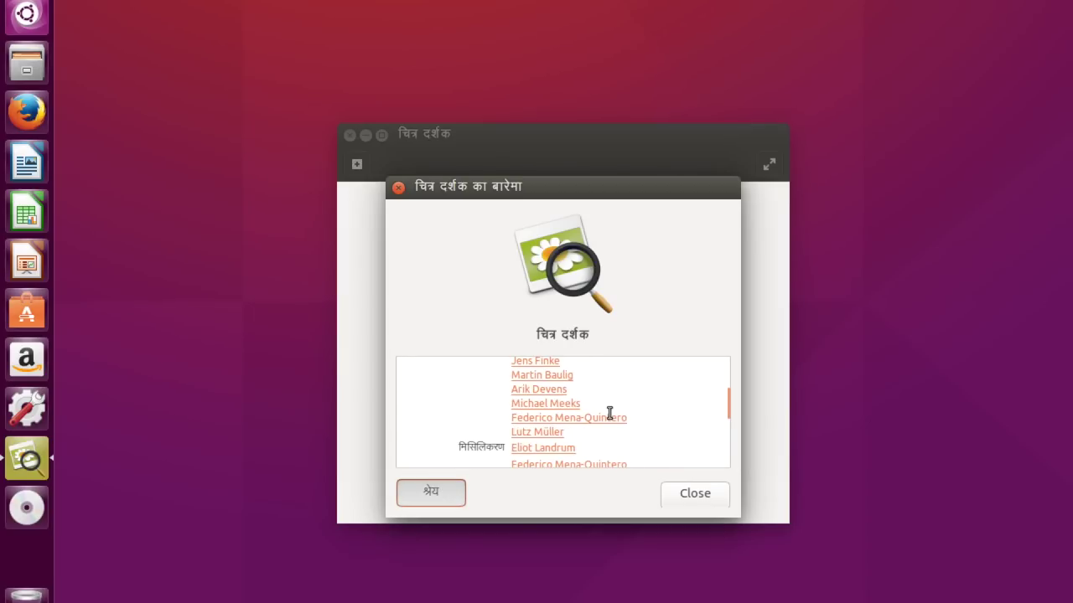
scroll(609, 412, "down", 1)
scroll(607, 415, "down", 1)
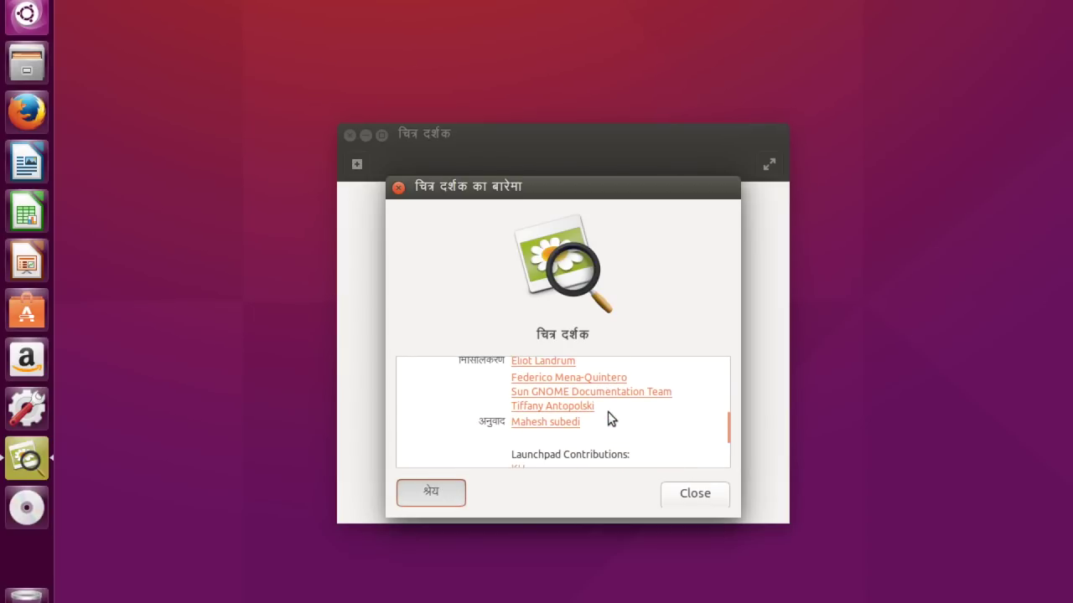
scroll(607, 415, "down", 2)
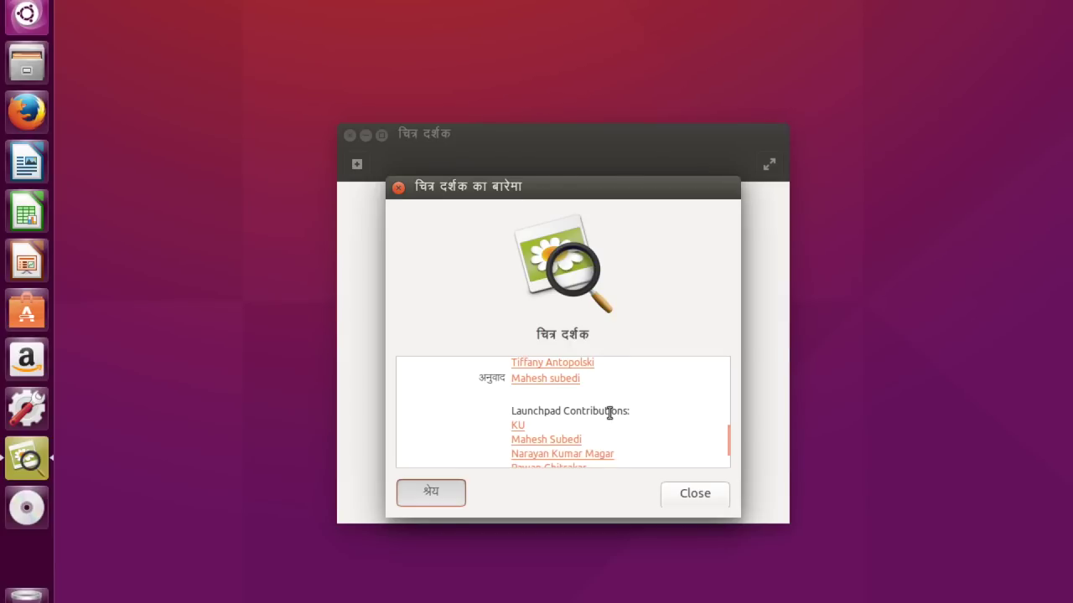
scroll(608, 415, "down", 1)
scroll(608, 418, "down", 1)
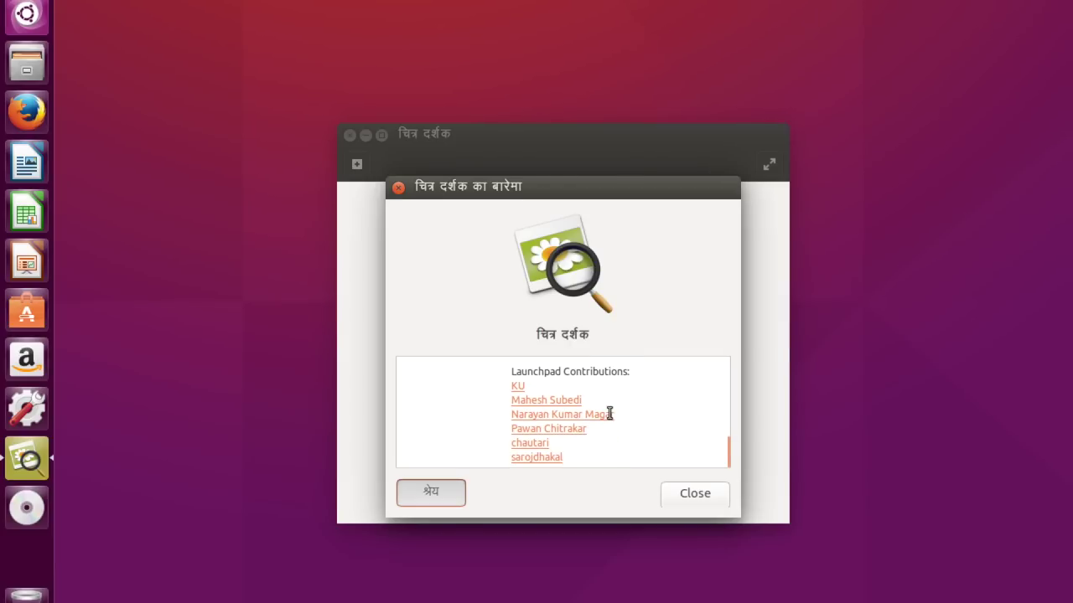
scroll(628, 417, "up", 2)
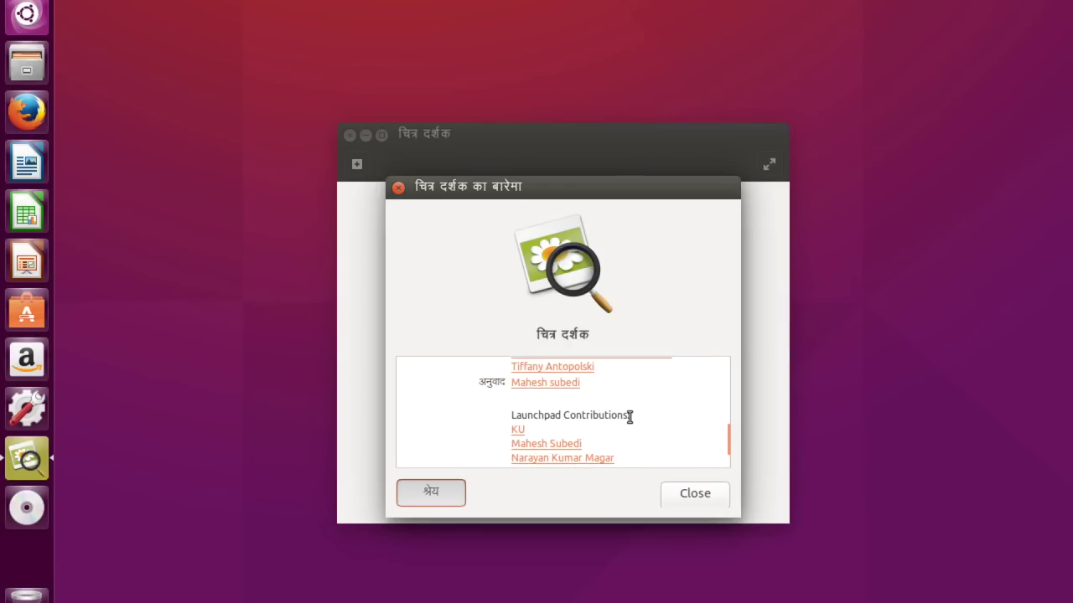
scroll(630, 416, "down", 2)
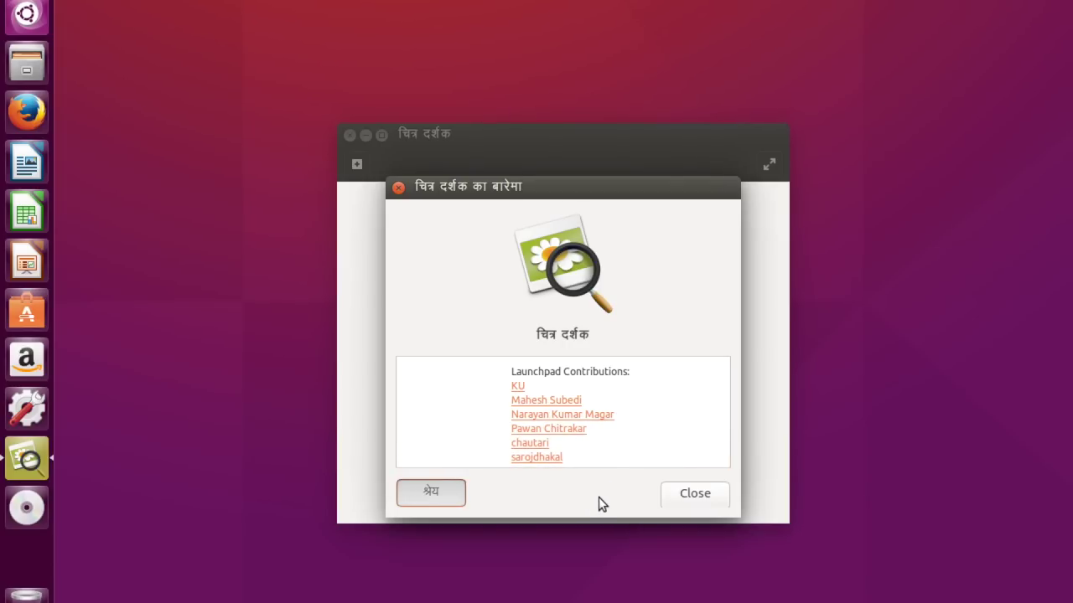
left_click(686, 496)
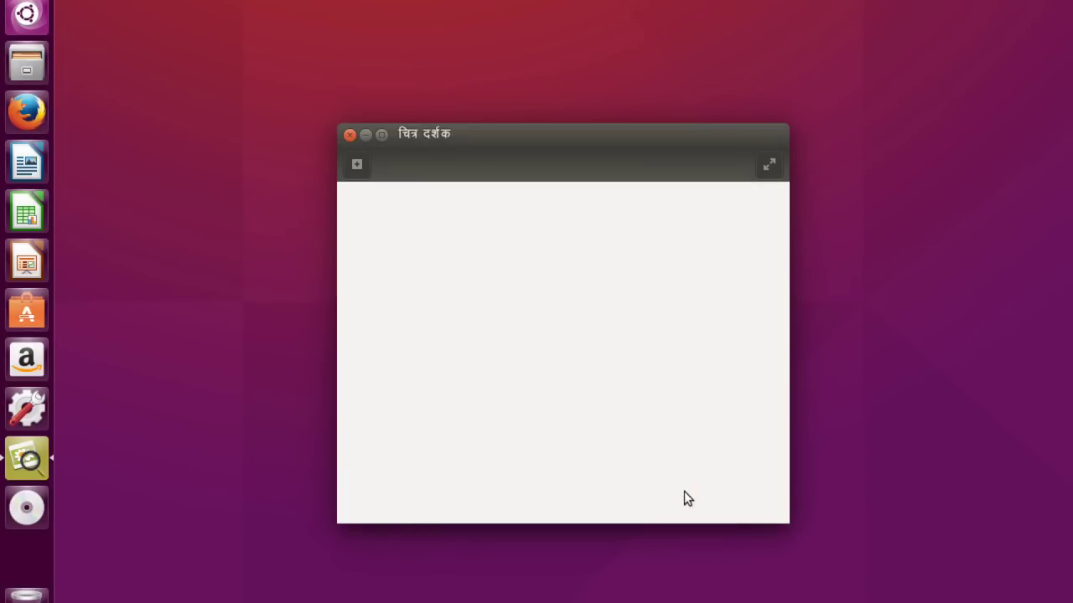
left_click(349, 136)
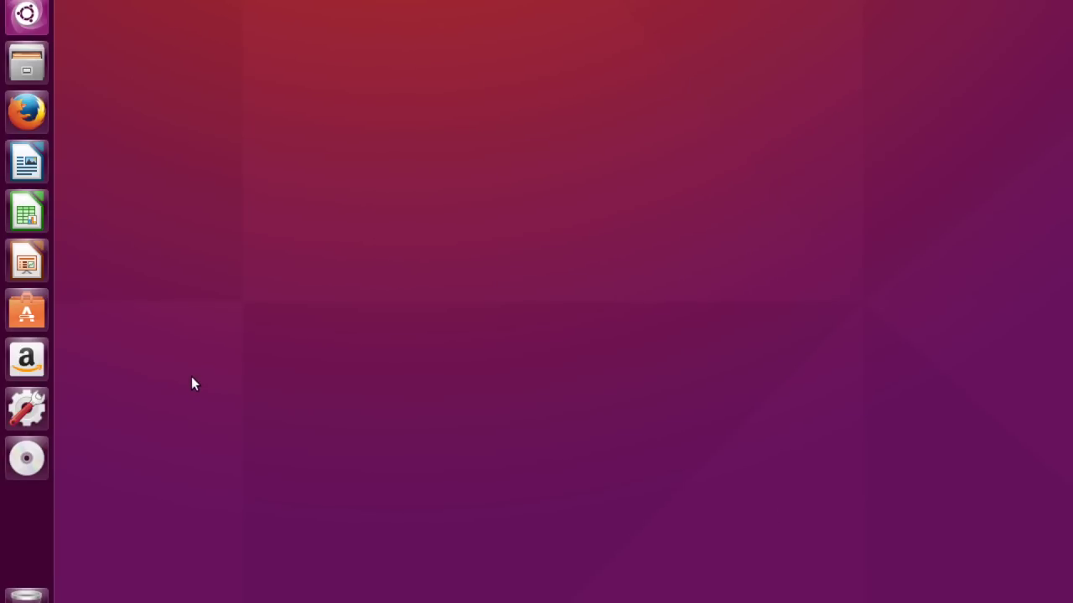
- Open the home folder (गृह) in the file manager and show the file manager's About (बारेमा) information
left_click(27, 72)
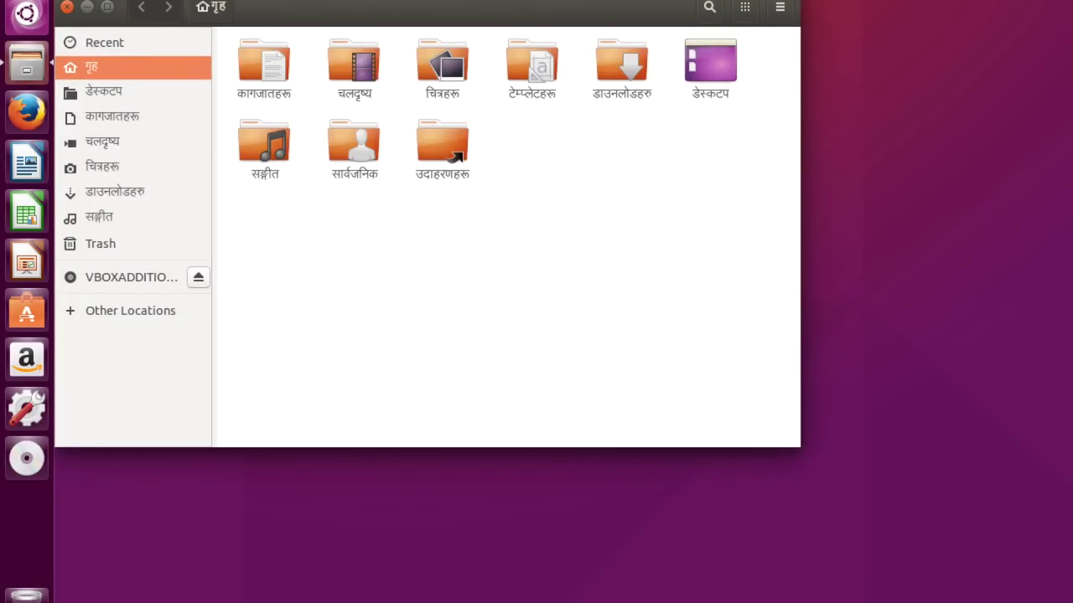
left_click(96, 8)
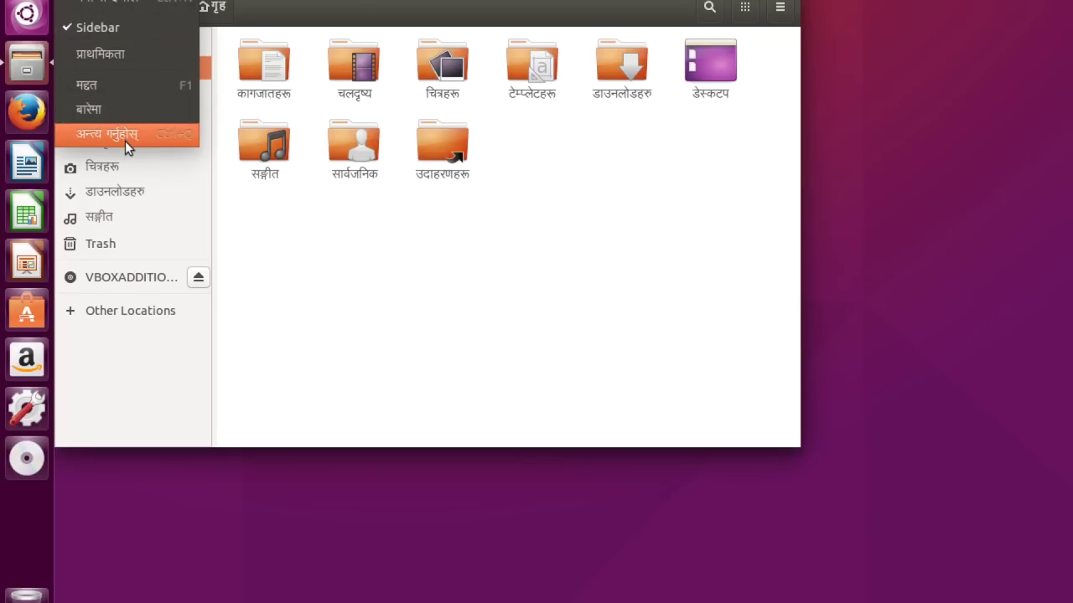
left_click(111, 111)
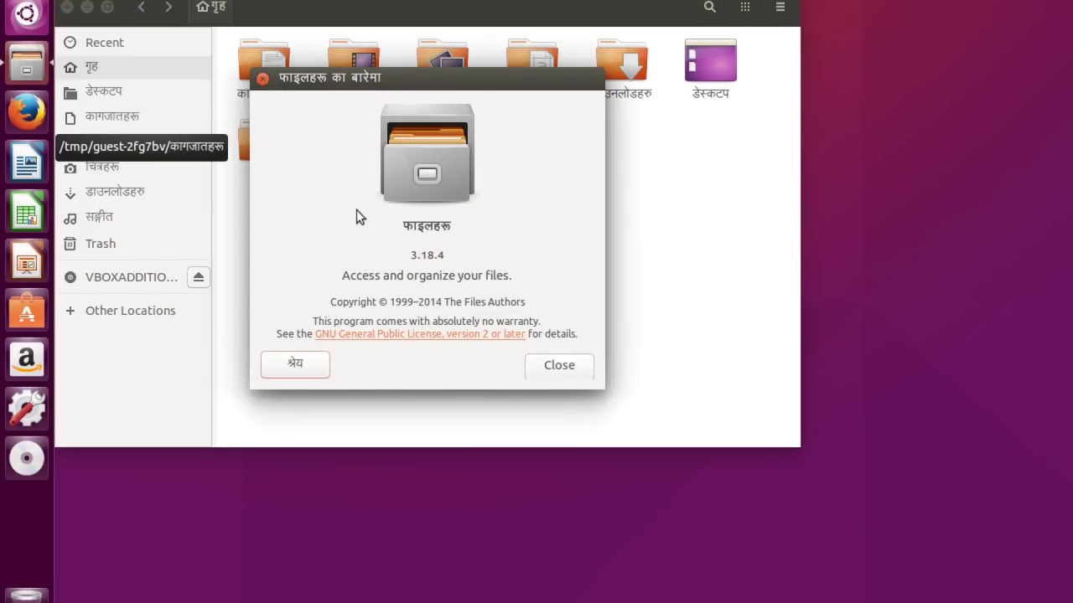
- Read the file manager's credits (श्रेय) through to the translation and Launchpad contributors, and close the About information
left_click(295, 366)
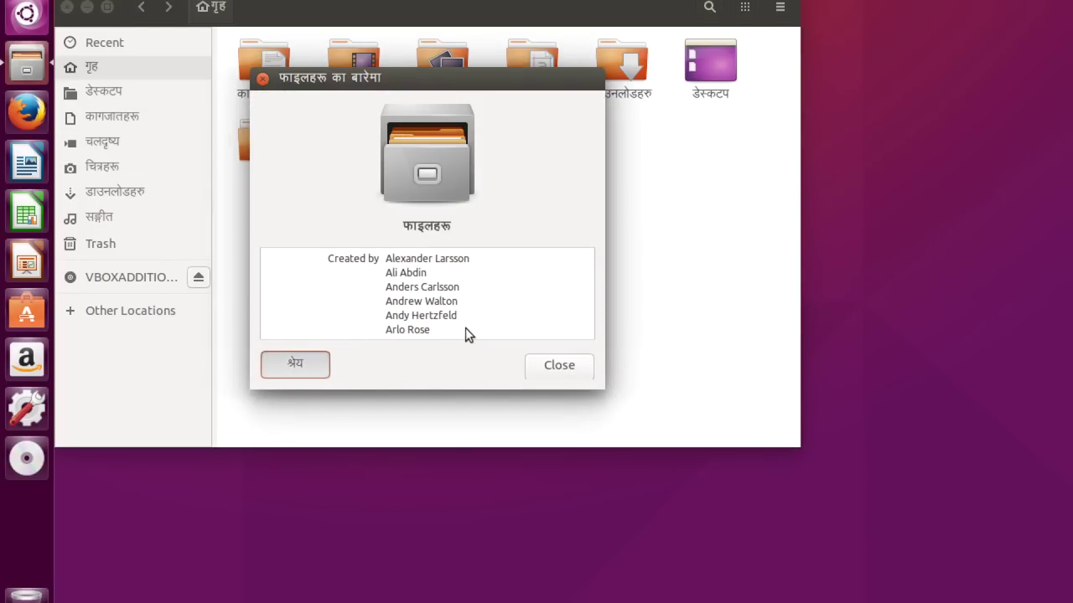
scroll(465, 328, "down", 10)
scroll(472, 319, "down", 15)
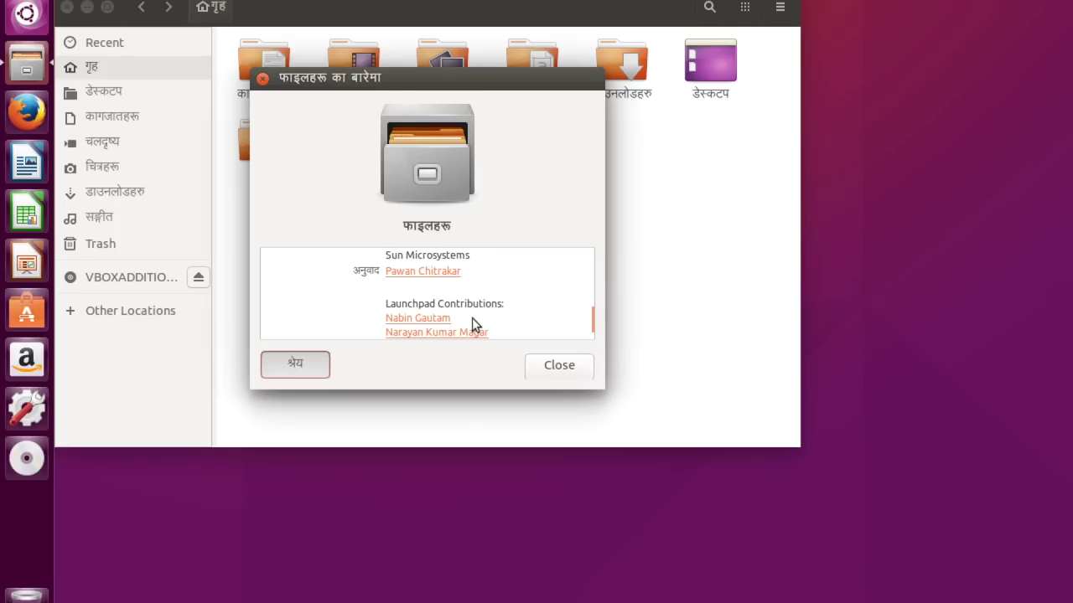
scroll(472, 323, "down", 5)
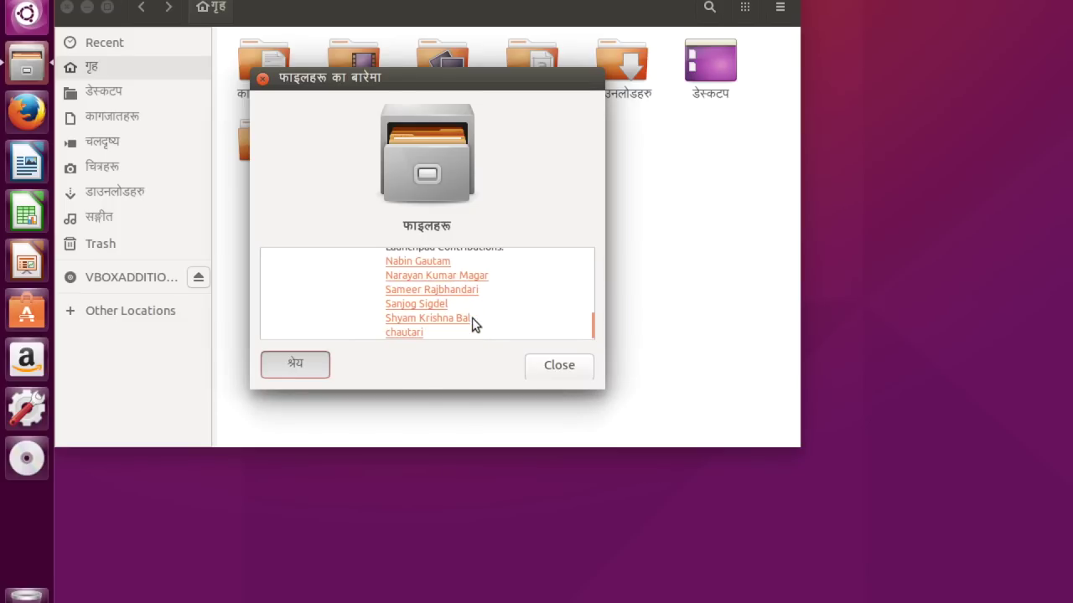
scroll(472, 318, "down", 1)
scroll(472, 317, "up", 2)
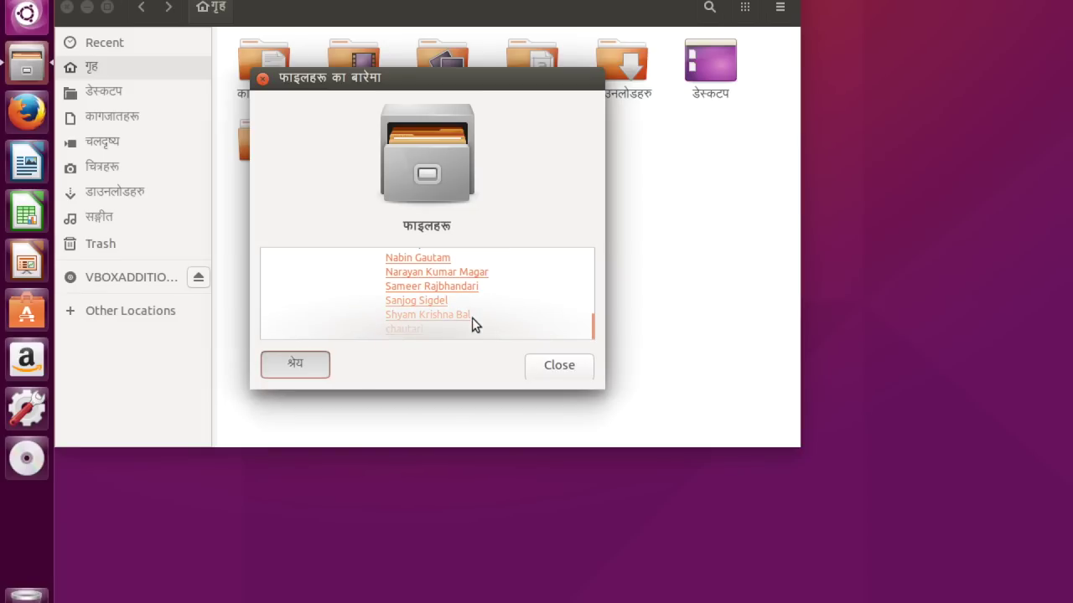
scroll(473, 320, "down", 1)
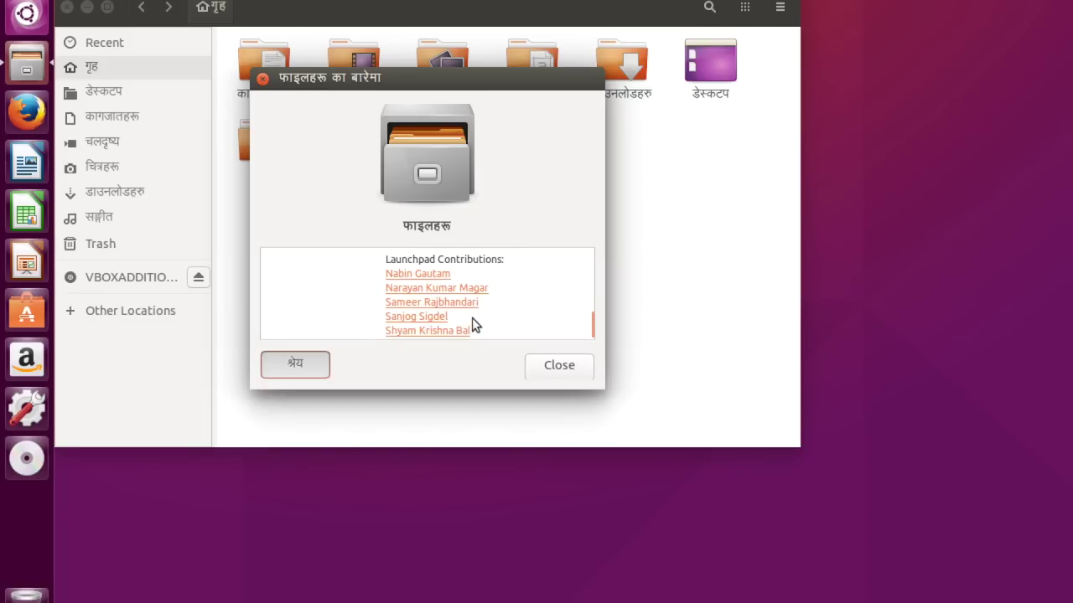
scroll(471, 325, "down", 1)
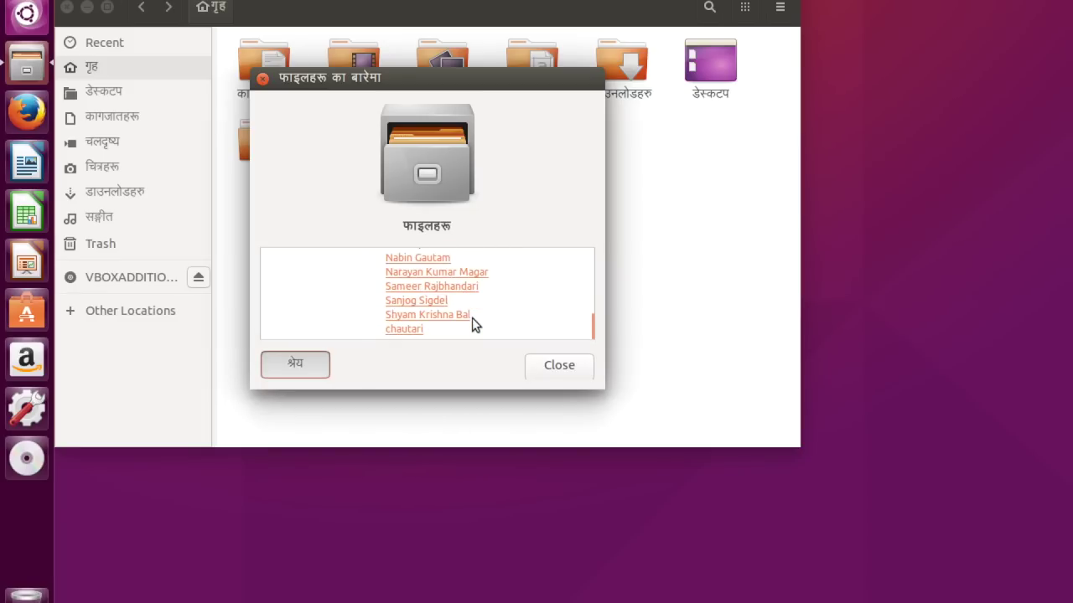
left_click(556, 369)
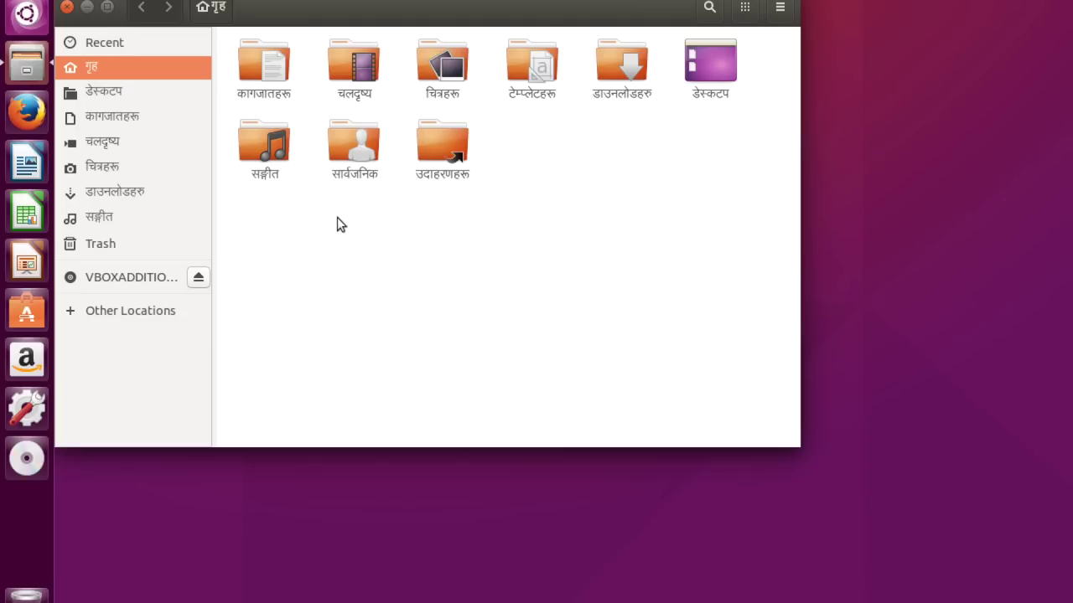
- Eject the VBOXADDITIONS disc and close the file manager
left_click(197, 279)
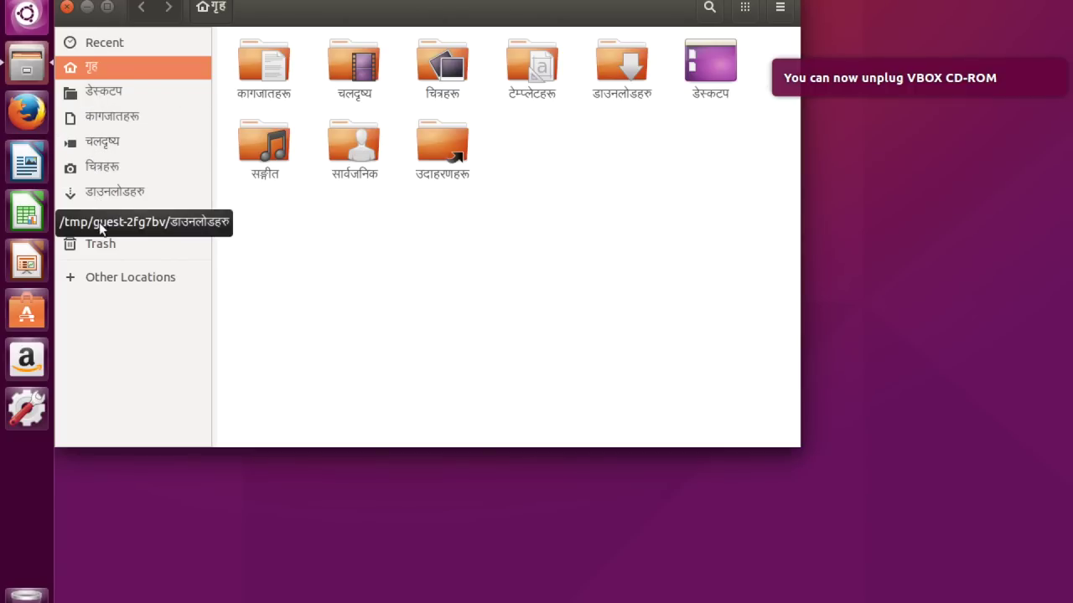
left_click(67, 8)
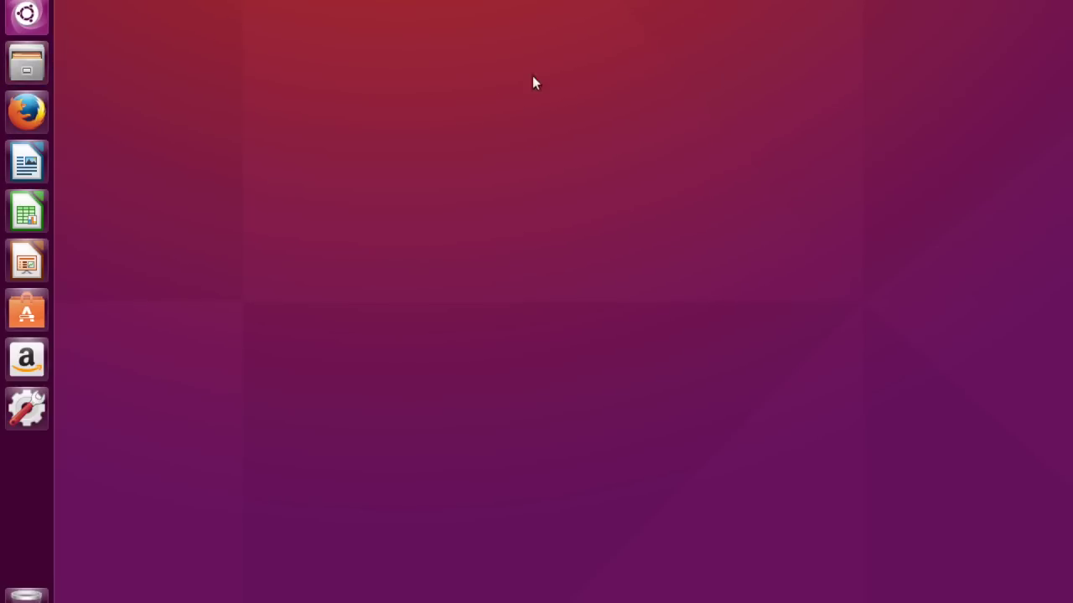
- Log out (बाहिर जाने) of the guest session and confirm the logout
left_click(1058, 0)
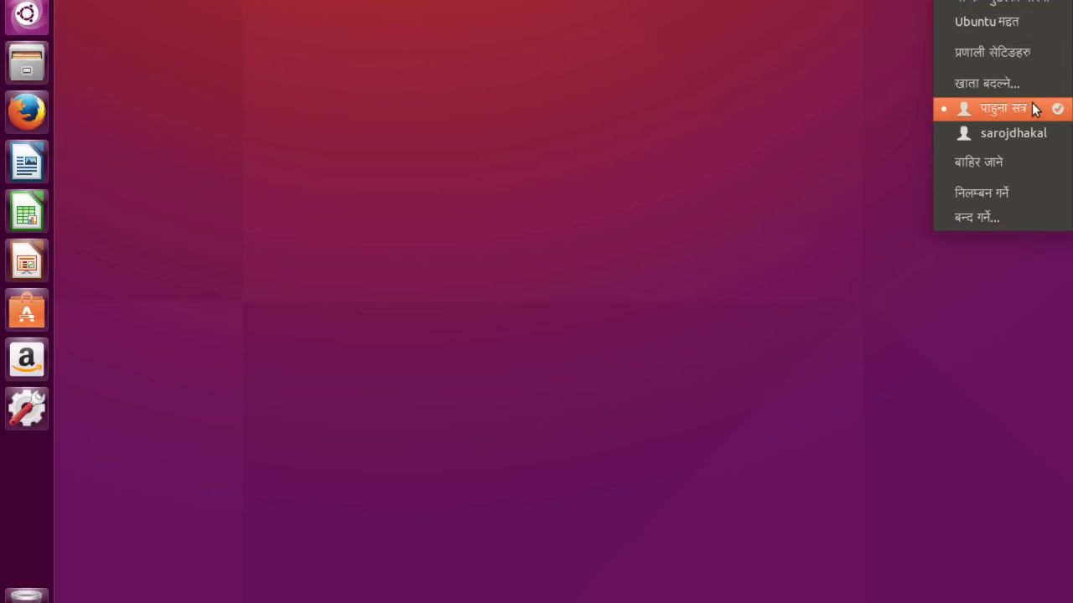
left_click(1023, 172)
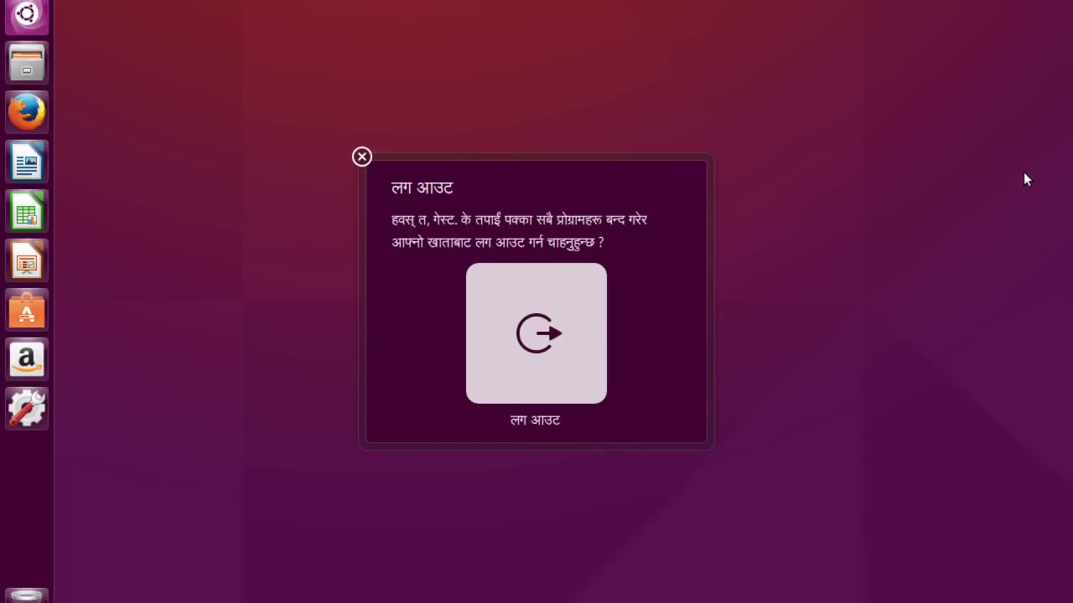
left_click(571, 336)
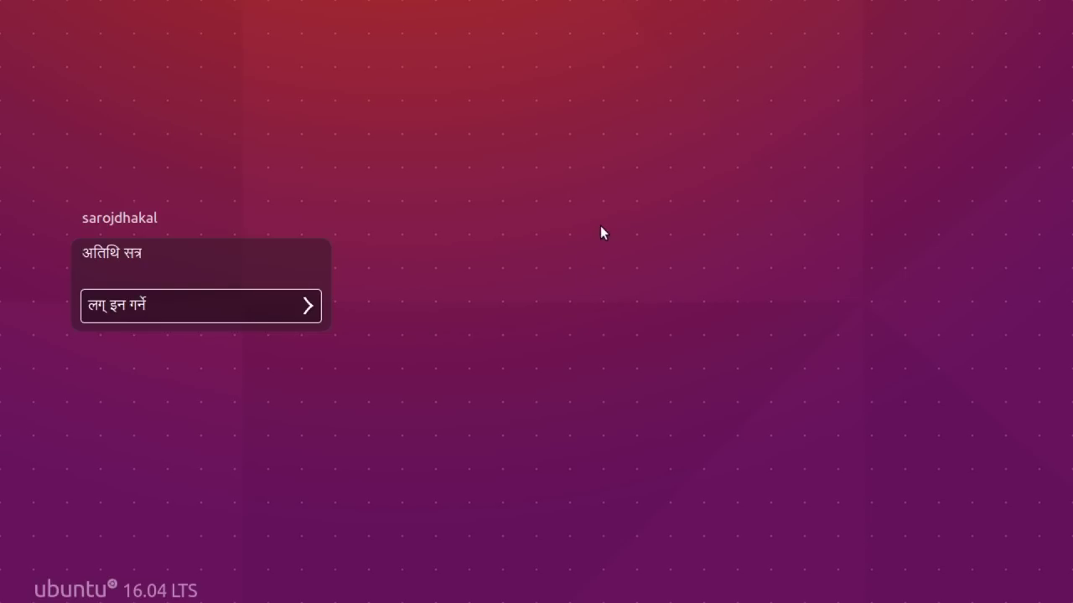
- Request shutting down (बन्द गर्नुहोस्) the computer from the login screen
left_click(1057, 9)
left_click(1042, 23)
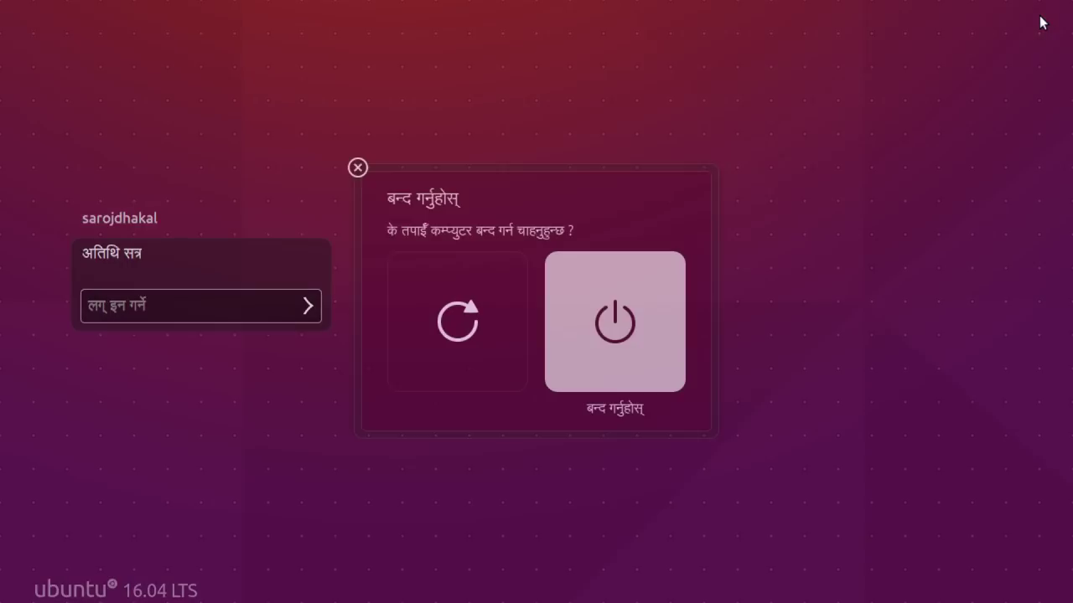